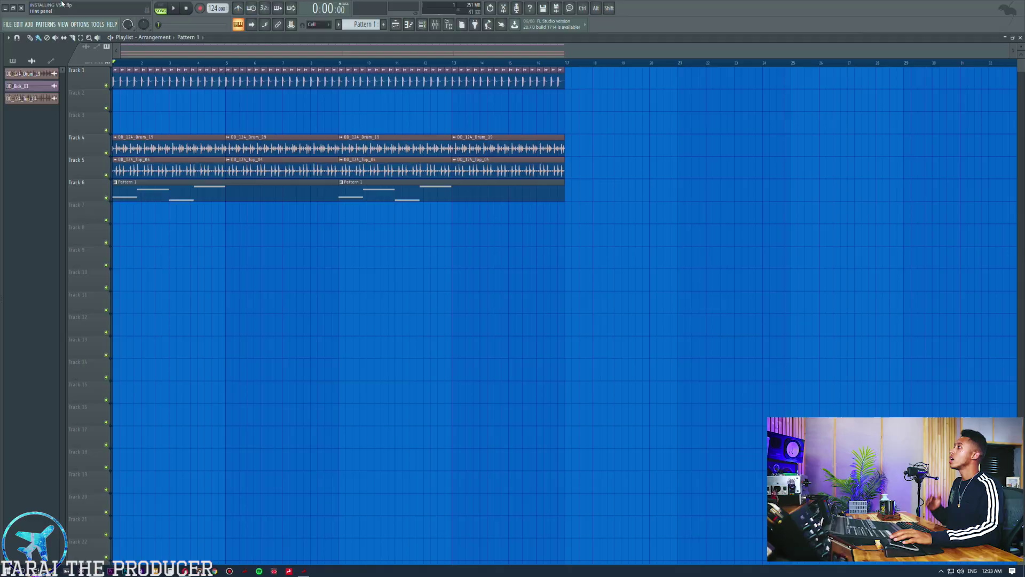
# Switch to the Opera browser and look through the plugin posts on the Analog Obsession Patreon page
pyautogui.click(6, 9)
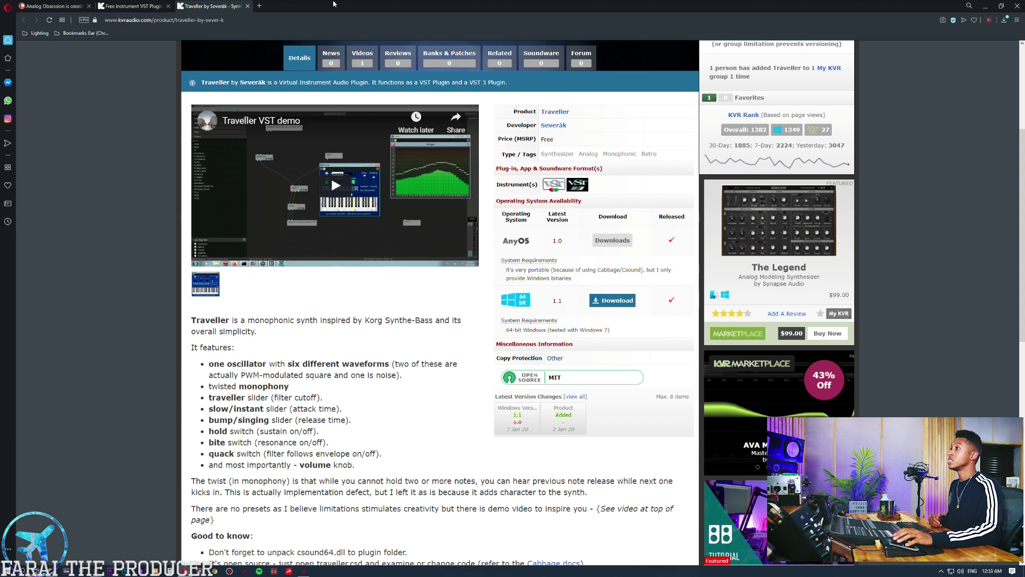
pyautogui.click(53, 6)
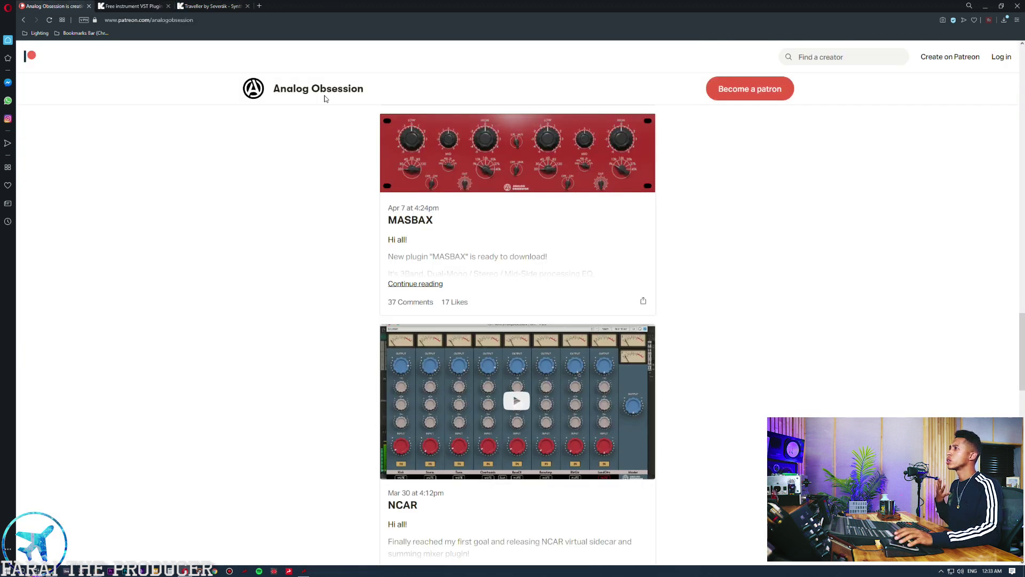
pyautogui.scroll(-6, 733, 340)
pyautogui.scroll(15, 733, 340)
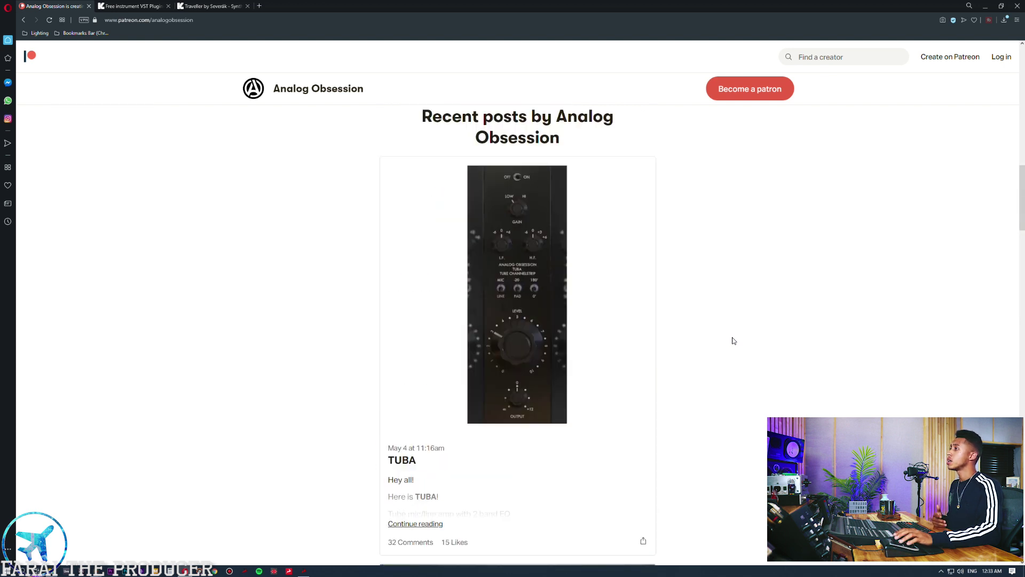
pyautogui.scroll(-5, 733, 340)
pyautogui.scroll(-10, 733, 340)
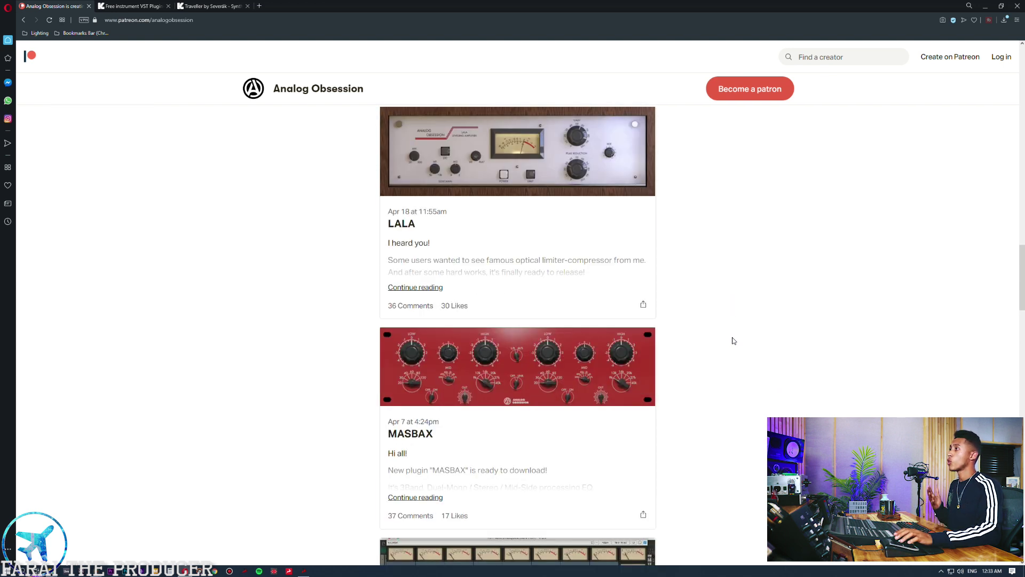
pyautogui.scroll(-6, 733, 340)
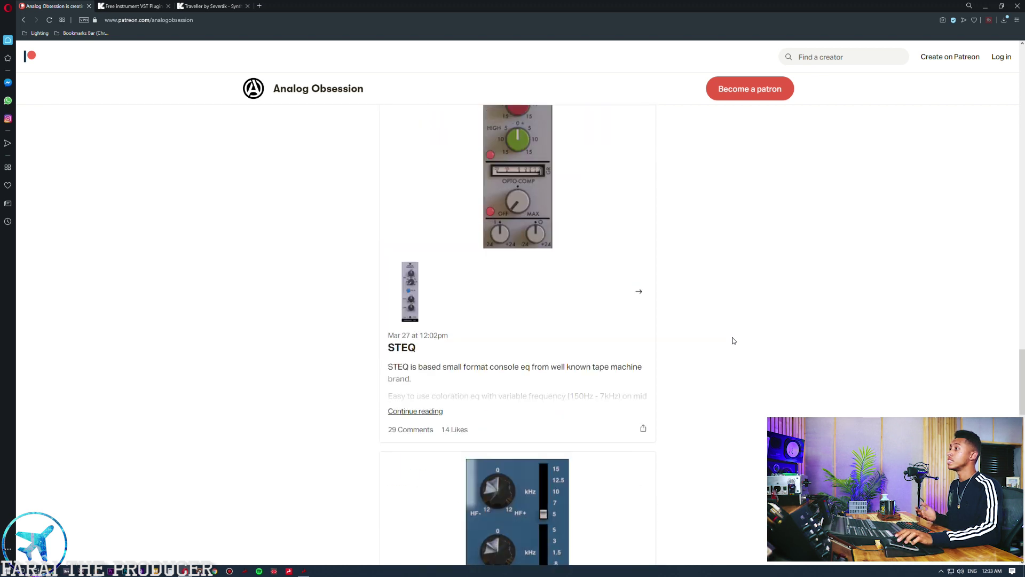
pyautogui.scroll(3, 732, 340)
pyautogui.scroll(4, 391, 339)
pyautogui.scroll(-8, 392, 339)
# Open the STEQ post from the Analog Obsession page in a new tab and switch to it
pyautogui.middleClick(391, 337)
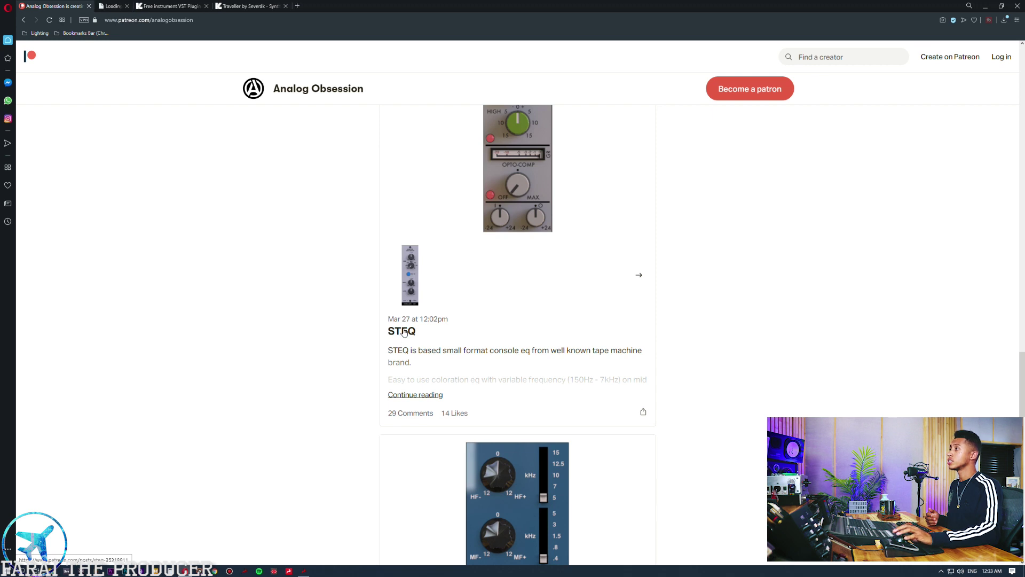
pyautogui.scroll(-5, 555, 331)
pyautogui.click(131, 5)
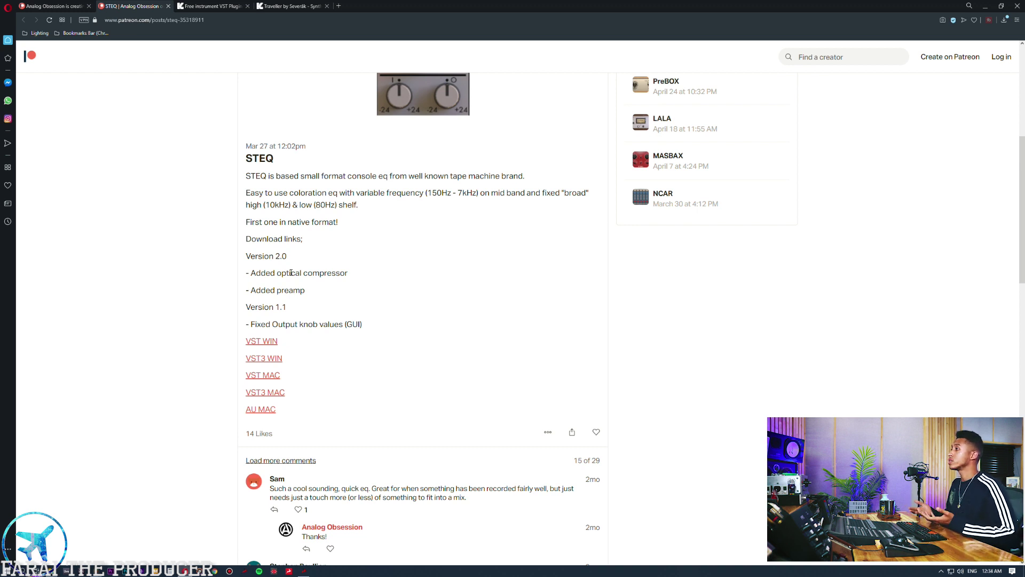
# Examine the Windows and Mac download links listed in the STEQ post, from VST WIN to AU MAC
pyautogui.moveTo(288, 342); pyautogui.dragTo(245, 341)
pyautogui.click(357, 345)
pyautogui.moveTo(303, 396); pyautogui.dragTo(306, 416)
pyautogui.click(292, 381)
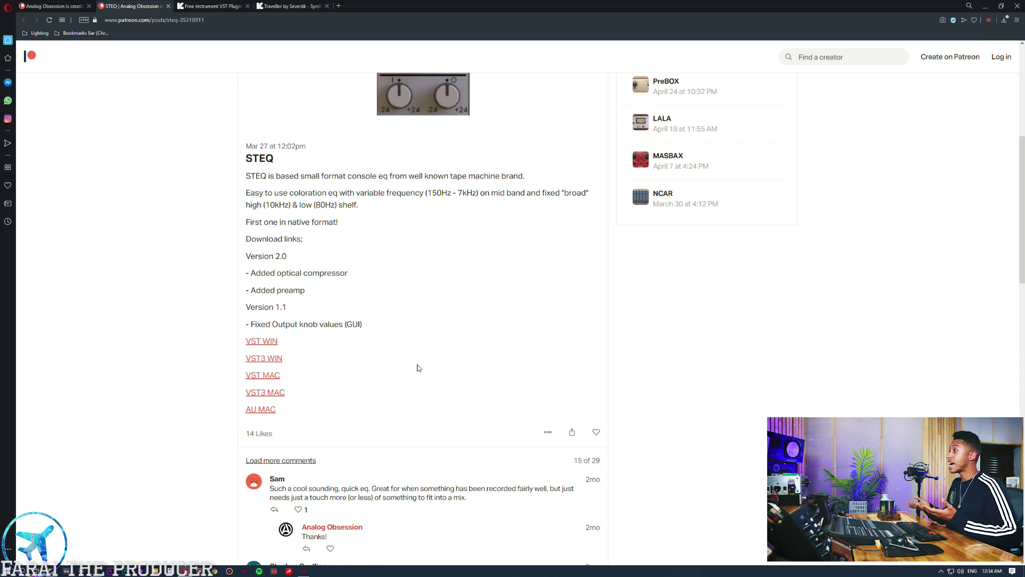
pyautogui.moveTo(299, 343); pyautogui.dragTo(243, 341)
pyautogui.click(394, 348)
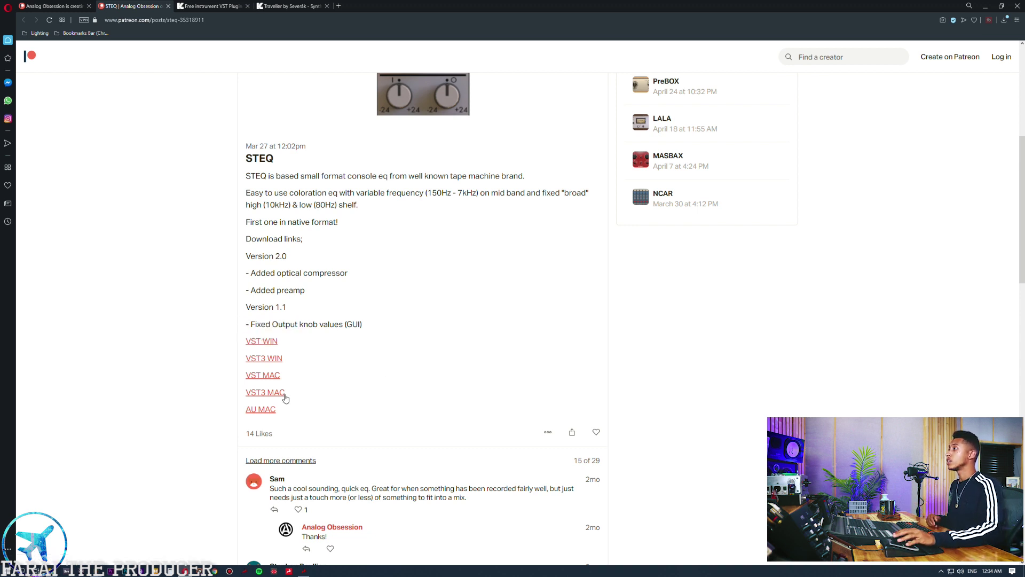
pyautogui.moveTo(291, 415); pyautogui.dragTo(243, 412)
pyautogui.click(185, 425)
pyautogui.click(189, 443)
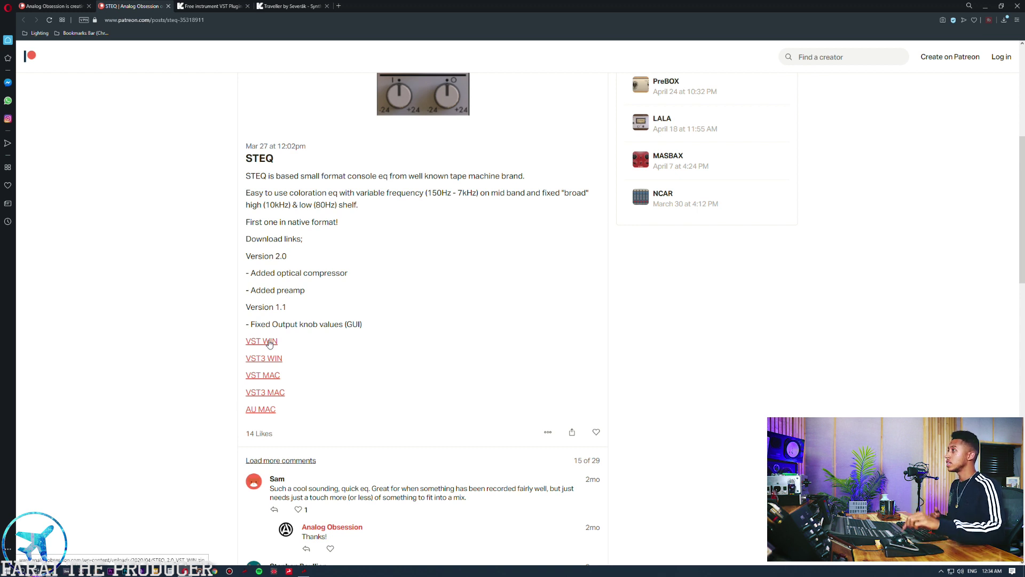
# Download the VST WIN version of STEQ and select the STEQ_2.0_VST_WIN archive in the Downloads folder under This PC
pyautogui.click(269, 343)
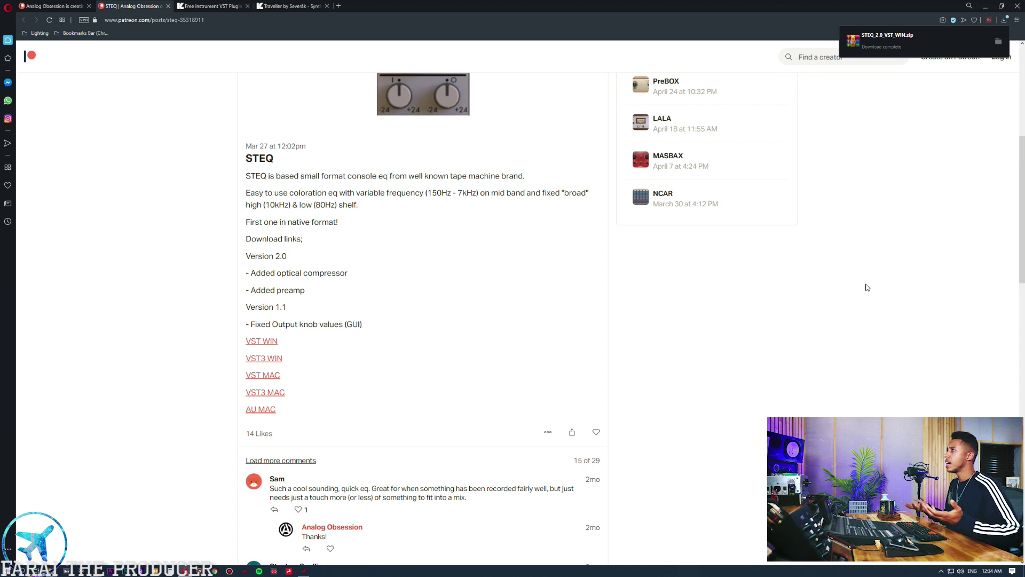
pyautogui.click(998, 43)
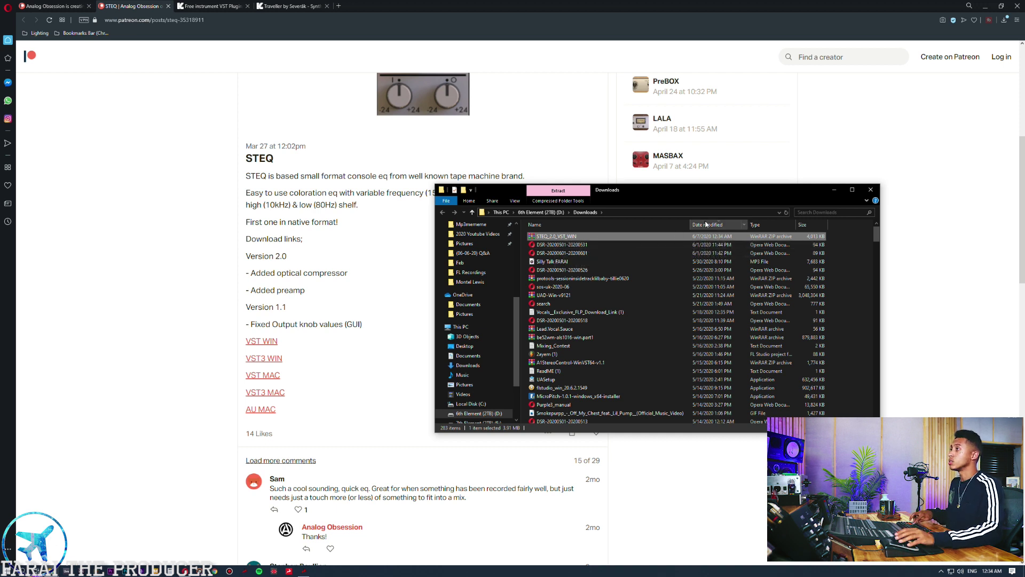
pyautogui.click(836, 191)
pyautogui.hotkey('alt', 'Tab')
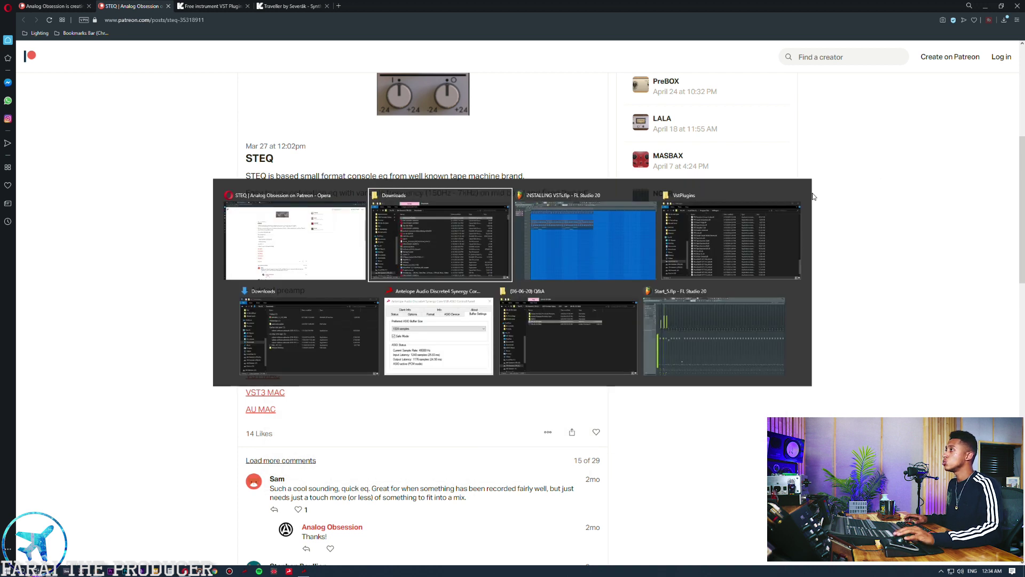
pyautogui.click(310, 333)
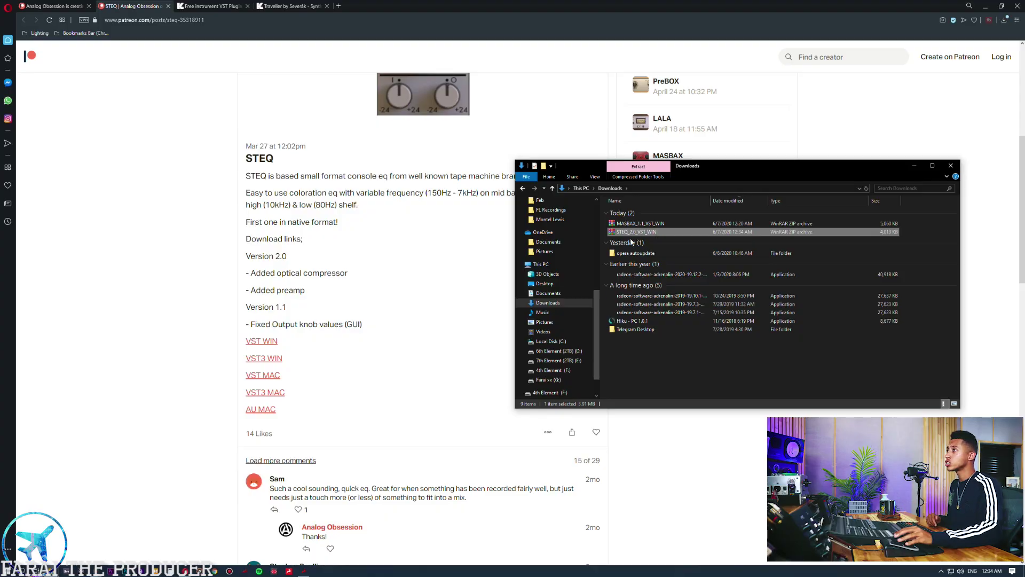
pyautogui.click(635, 233)
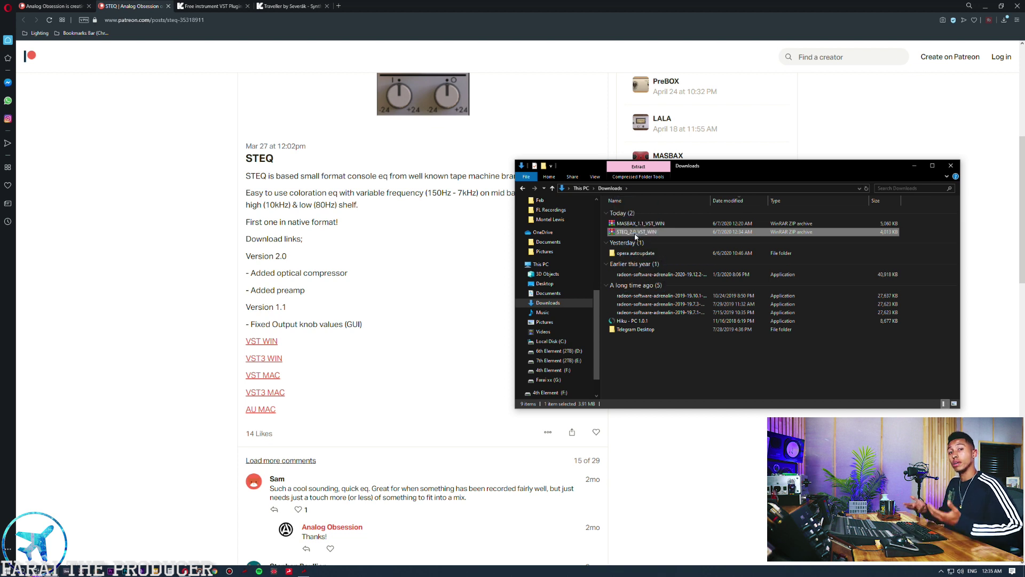
# Search the web for "winrar" in a new tab and open the official WinRAR download page
pyautogui.click(339, 6)
pyautogui.write('winrar')
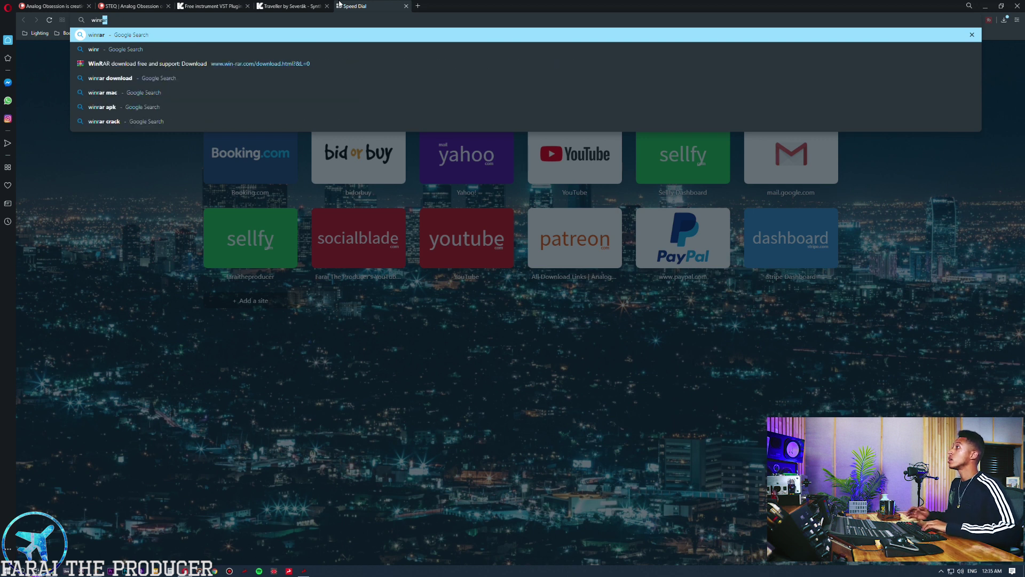
pyautogui.press('Return')
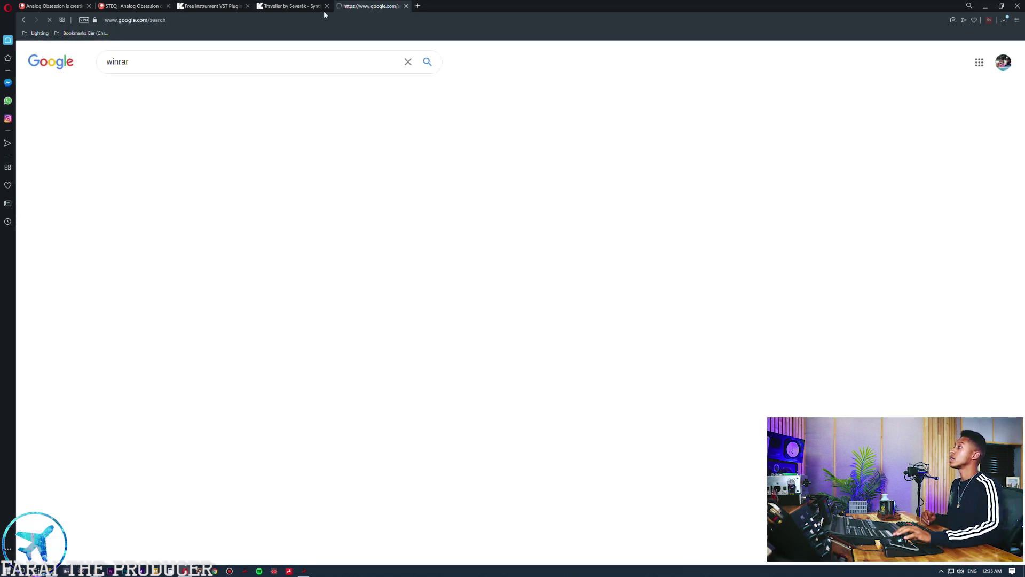
pyautogui.click(171, 195)
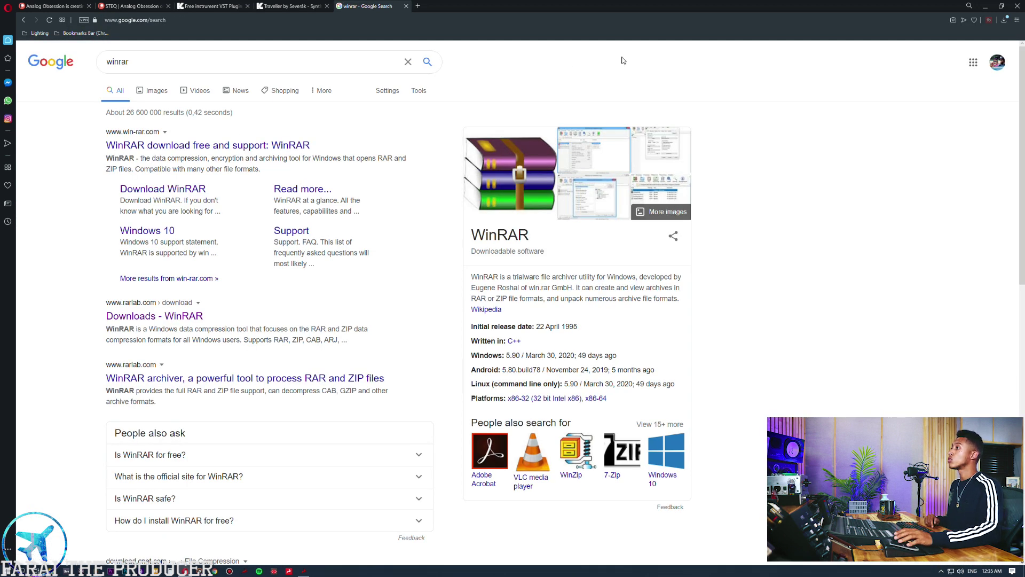
pyautogui.scroll(-2, 308, 328)
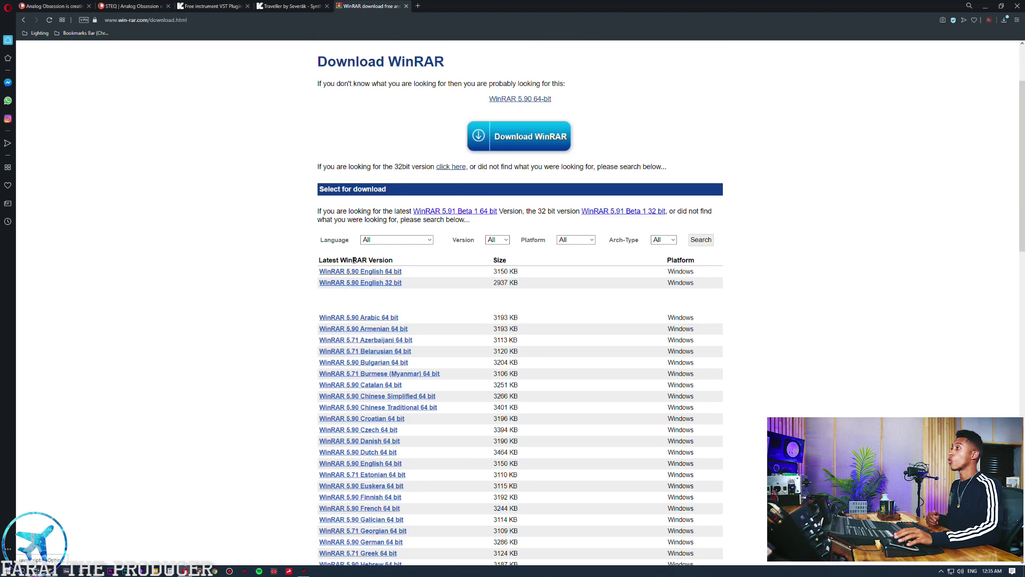
# Check the language, version and platform filters on the WinRAR download page, and minimize the browser
pyautogui.click(386, 241)
pyautogui.click(496, 240)
pyautogui.click(575, 241)
pyautogui.click(577, 240)
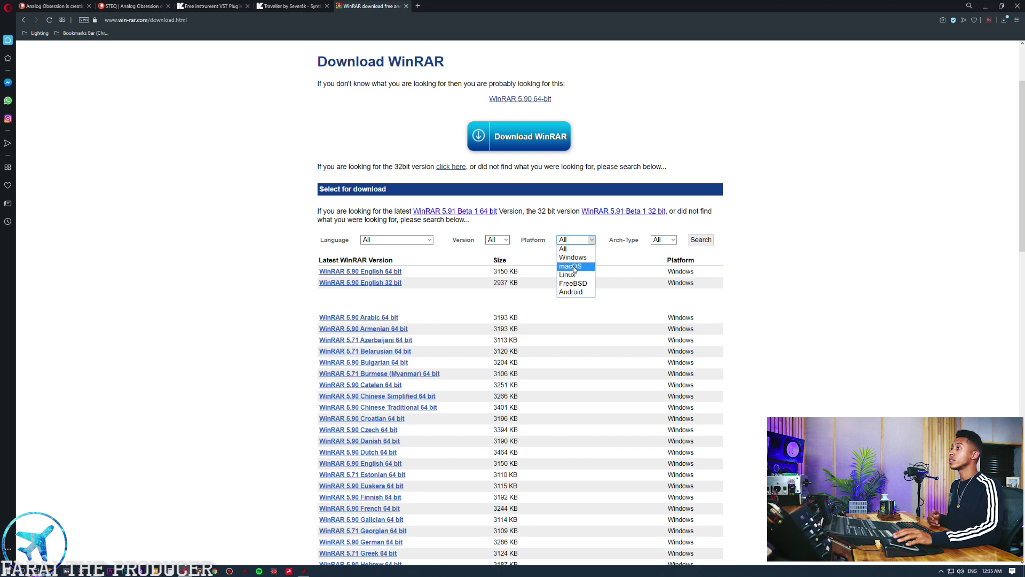
pyautogui.click(610, 258)
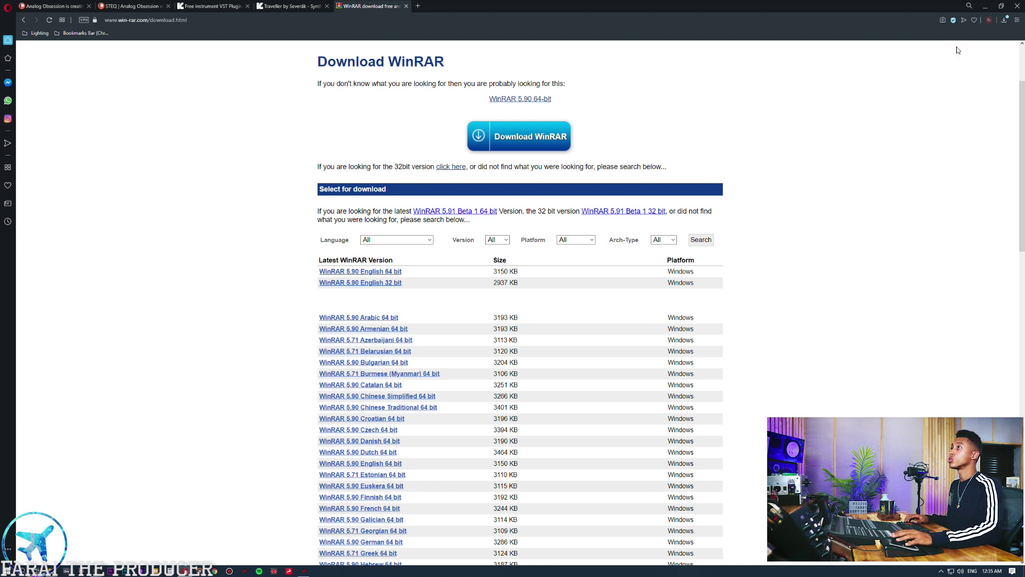
pyautogui.click(985, 4)
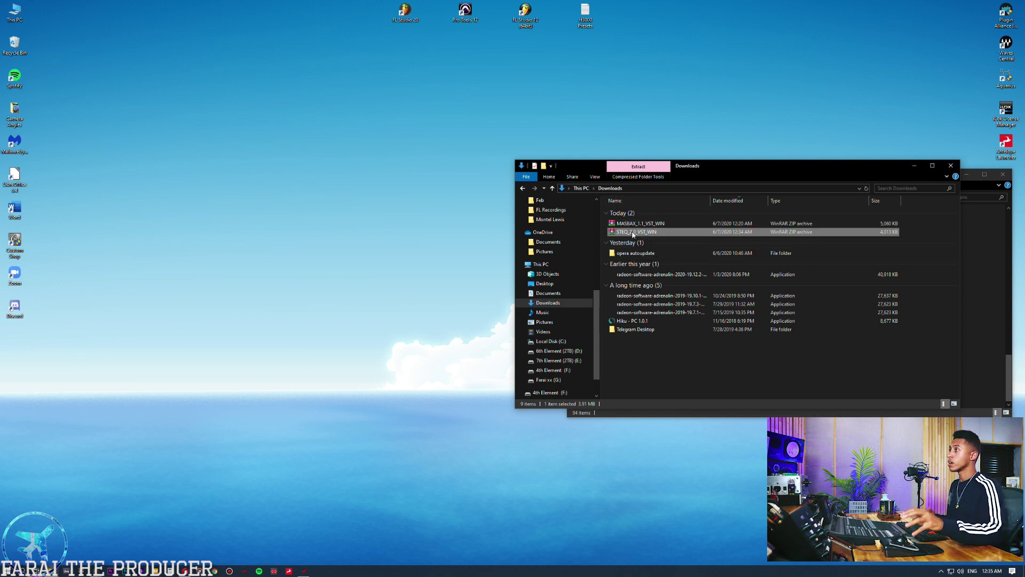
pyautogui.rightClick(632, 234)
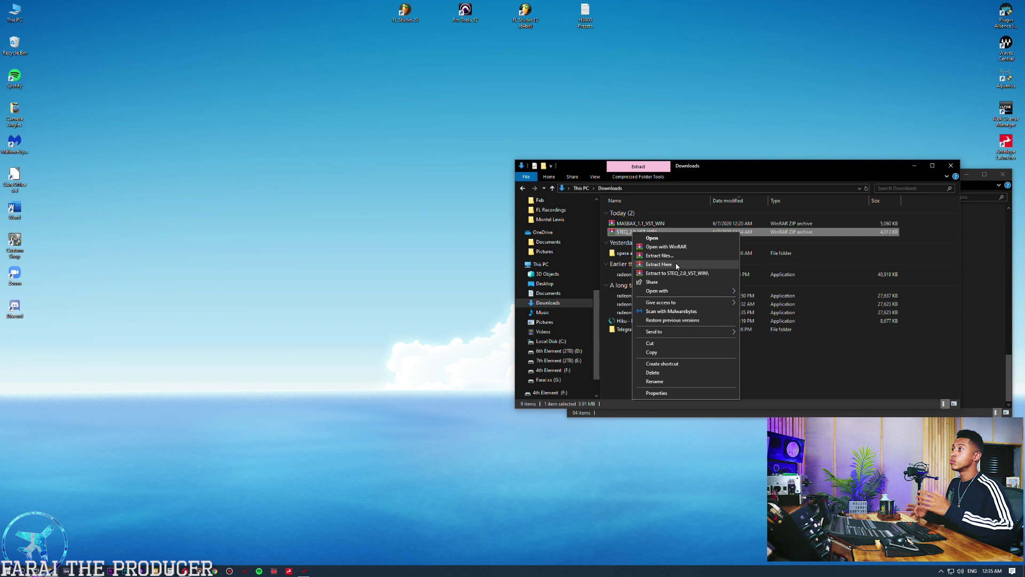
pyautogui.click(761, 351)
pyautogui.moveTo(658, 355); pyautogui.dragTo(652, 199)
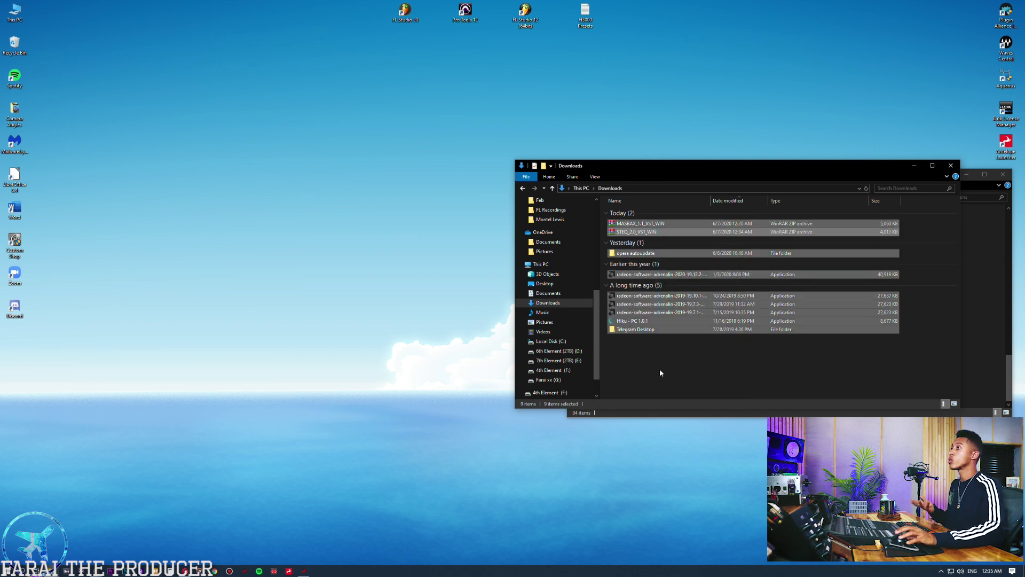
pyautogui.click(660, 372)
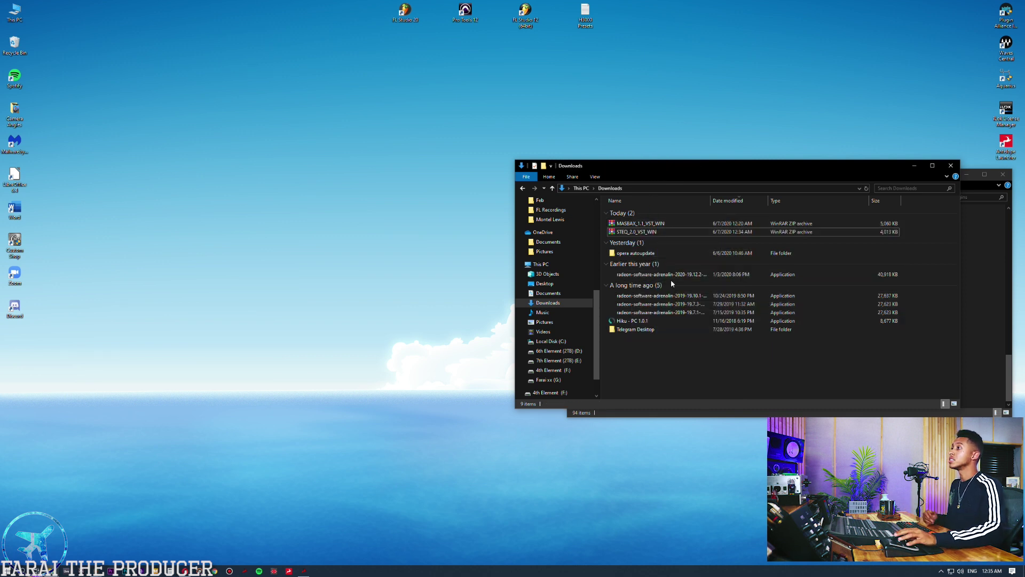
# Open the STEQ_2.0_VST_WIN archive in WinRAR, dismiss the license reminder, inspect STEQ.dll and close the archive
pyautogui.click(640, 233)
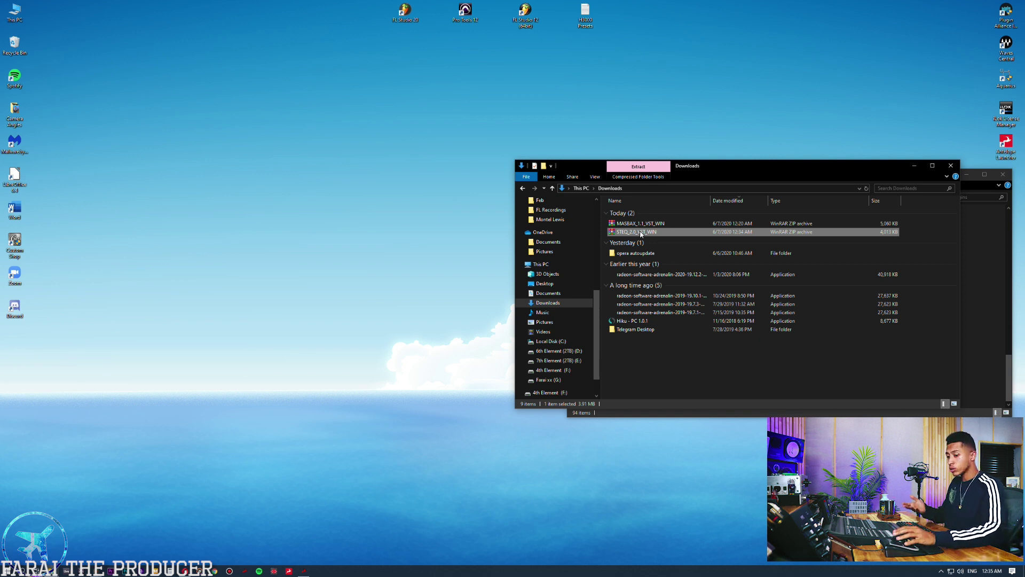
pyautogui.doubleClick(640, 233)
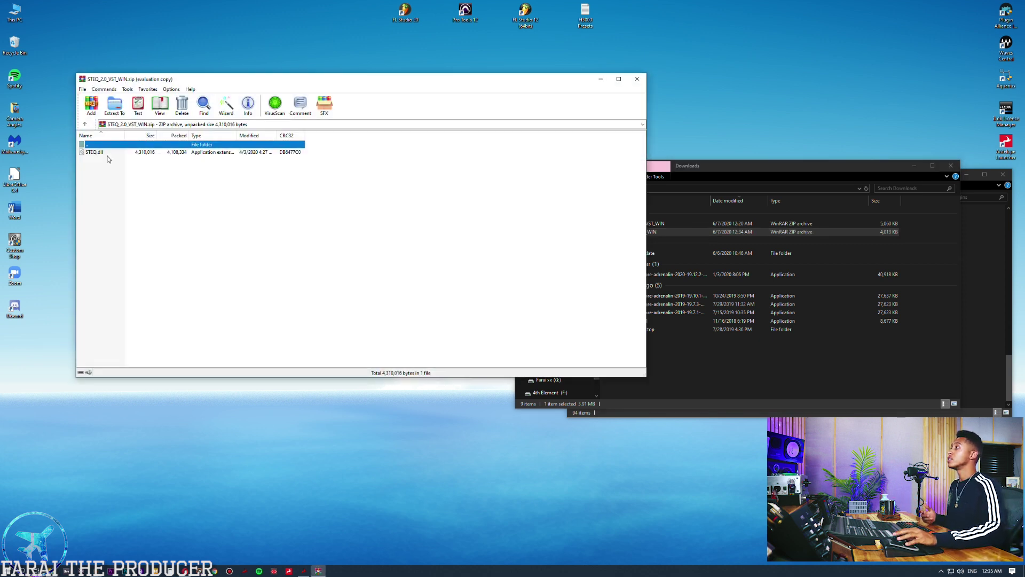
pyautogui.click(107, 154)
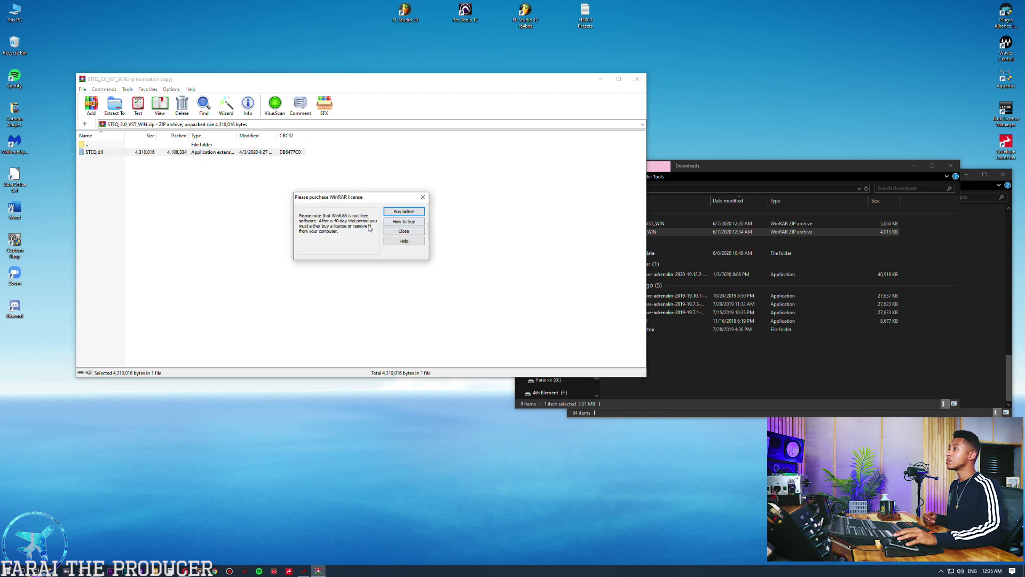
pyautogui.moveTo(375, 199); pyautogui.dragTo(425, 199)
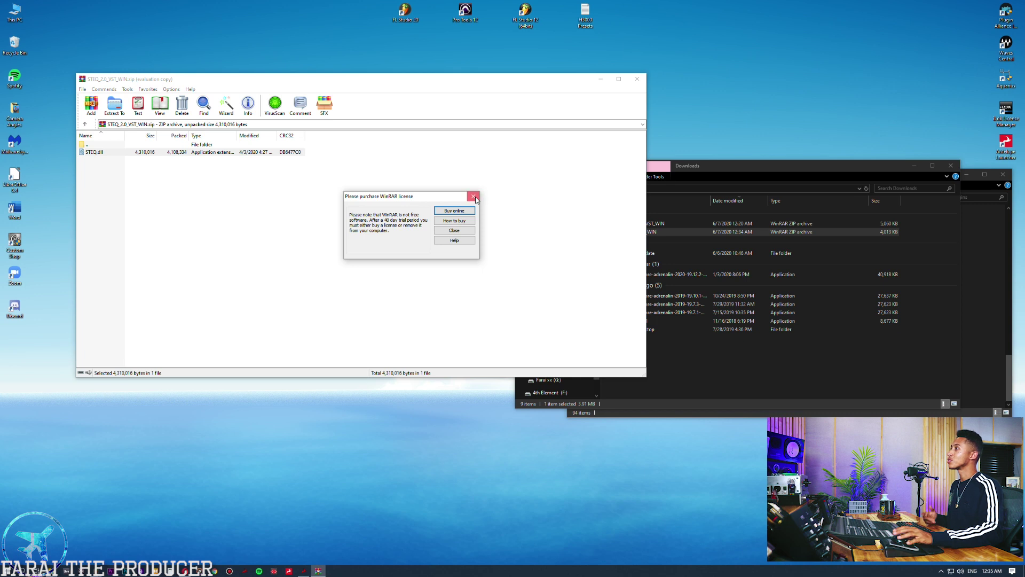
pyautogui.click(474, 196)
pyautogui.moveTo(90, 157); pyautogui.dragTo(110, 153)
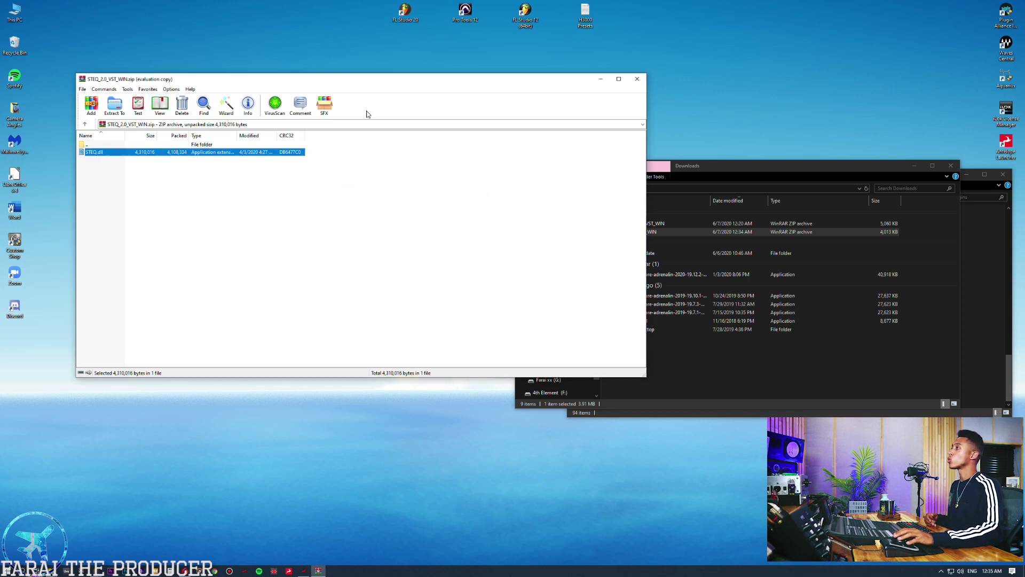
pyautogui.click(638, 79)
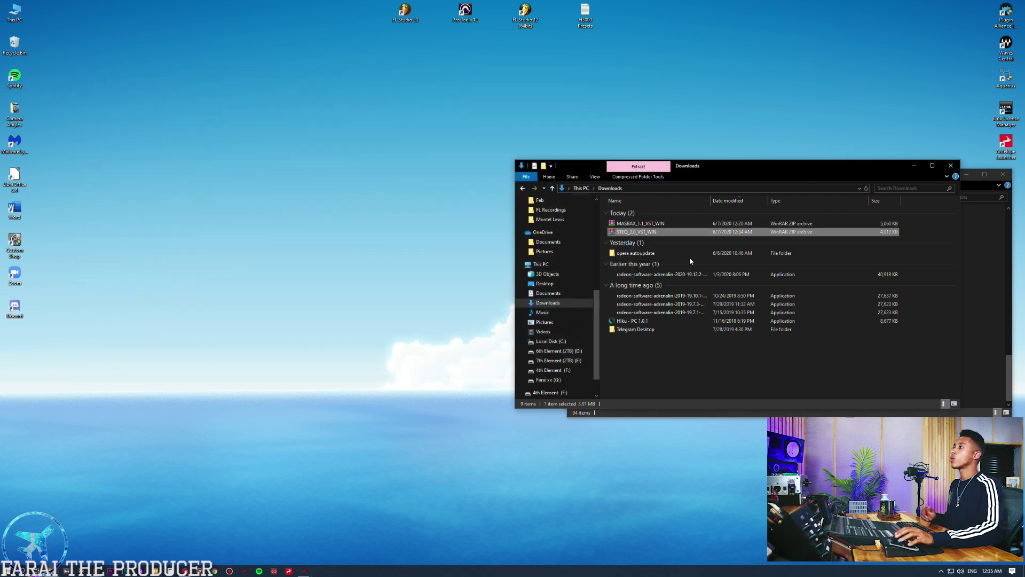
# Extract the STEQ_2.0_VST_WIN archive directly into the Downloads folder and select the extracted STEQ.dll
pyautogui.rightClick(634, 236)
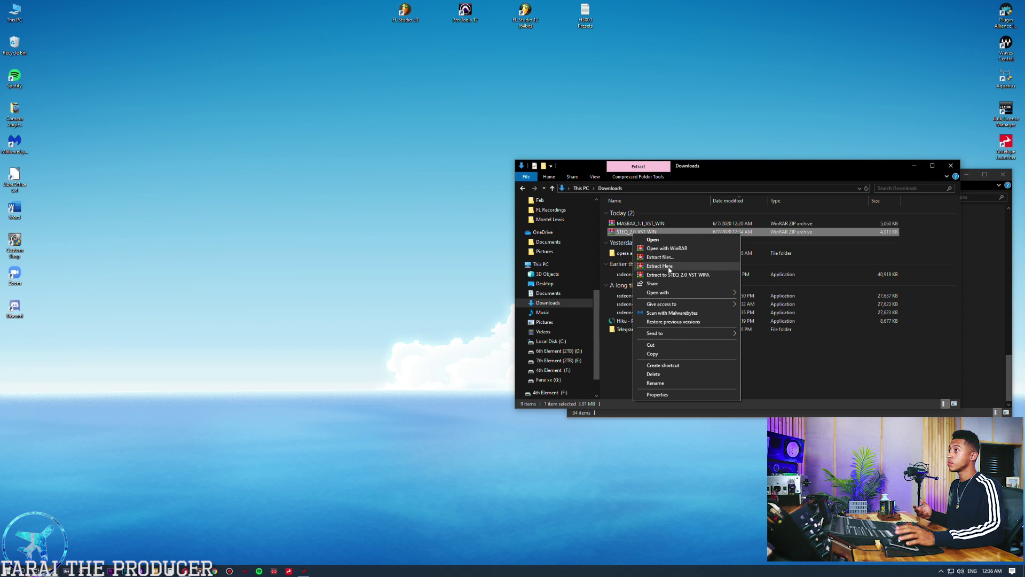
pyautogui.click(669, 266)
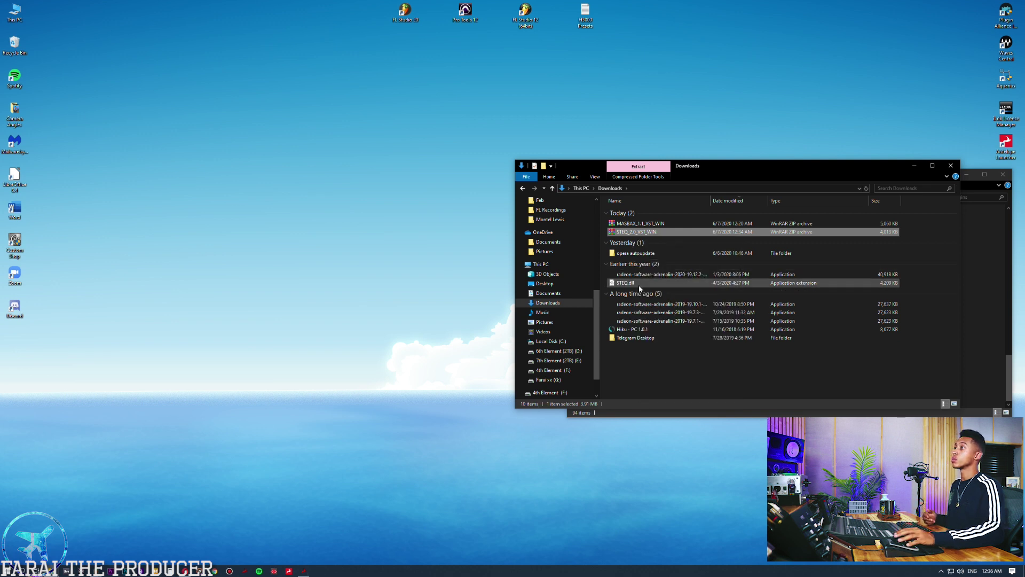
pyautogui.click(661, 283)
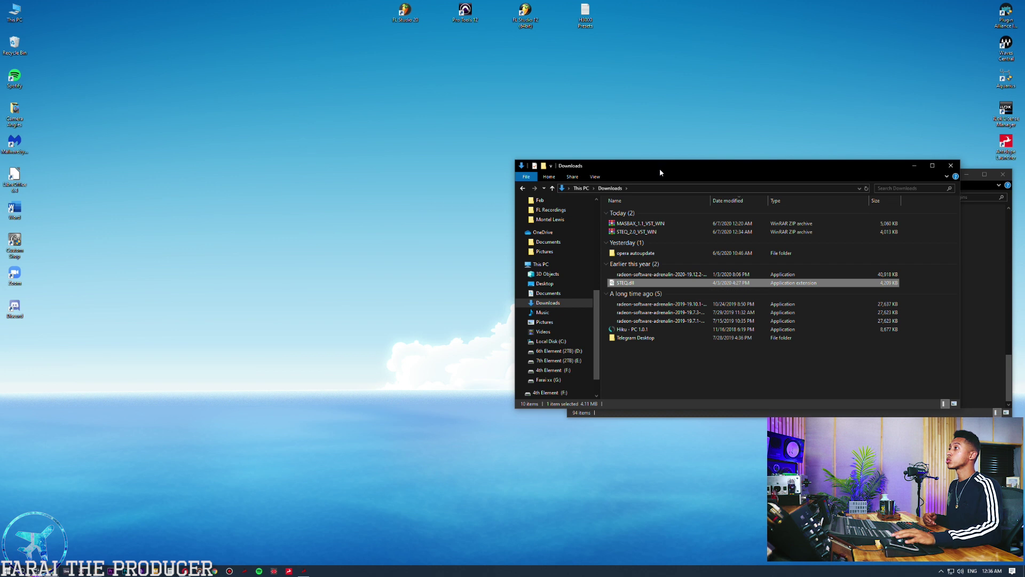
# Arrange the Downloads and VstPlugins folder windows side by side on the desktop
pyautogui.moveTo(662, 170); pyautogui.dragTo(309, 114)
pyautogui.moveTo(700, 182); pyautogui.dragTo(633, 123)
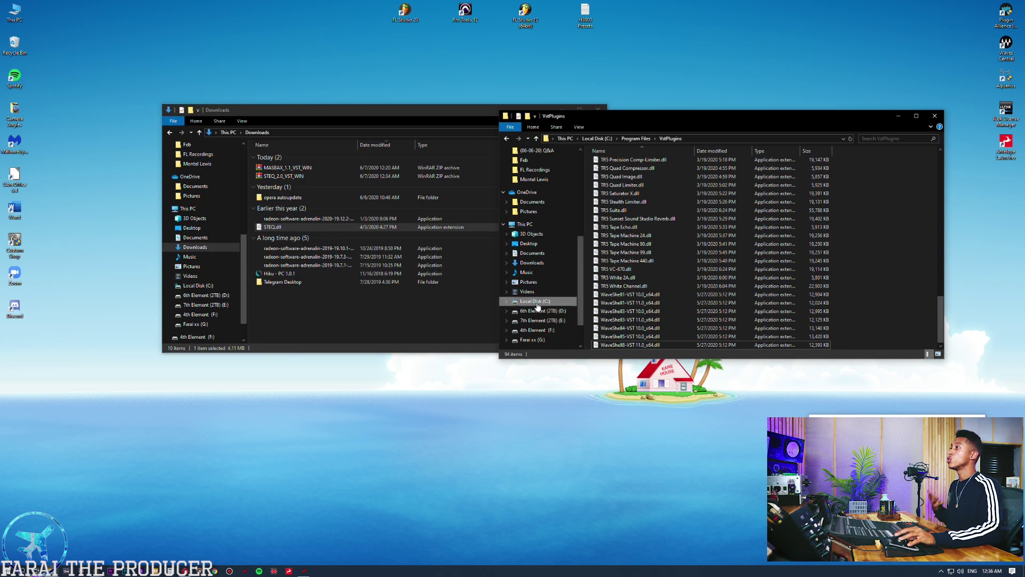
# Browse to C:\Program Files\VstPlugins in the second Explorer window and move STEQ.dll from Downloads into it
pyautogui.click(525, 224)
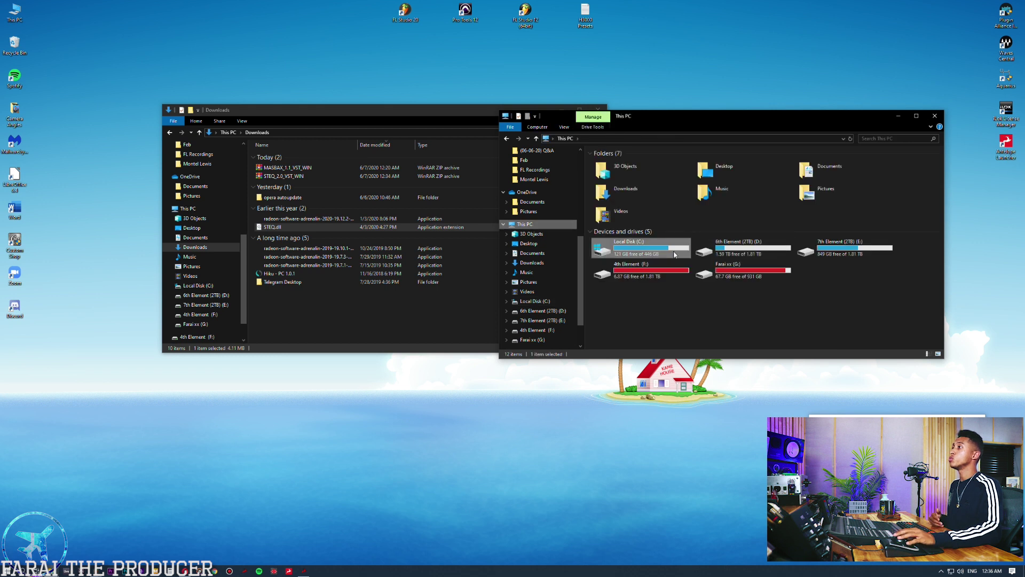
pyautogui.doubleClick(632, 247)
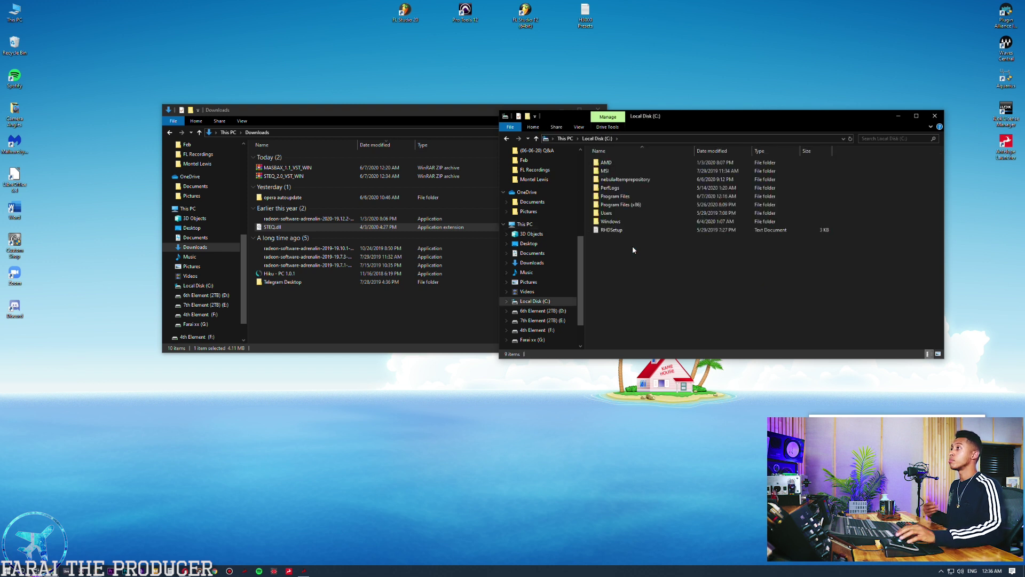
pyautogui.doubleClick(622, 197)
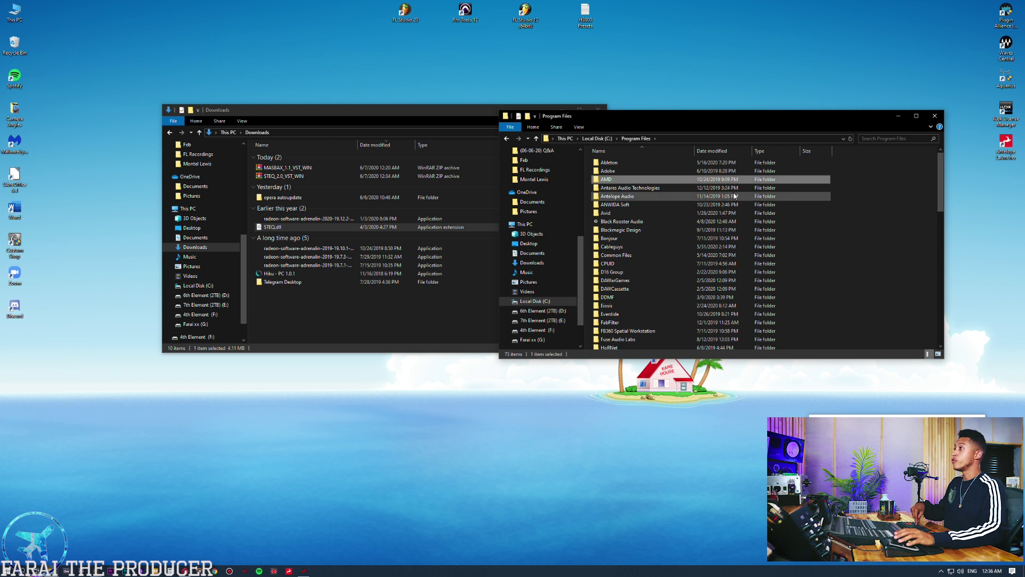
pyautogui.scroll(-15, 734, 196)
pyautogui.click(618, 253)
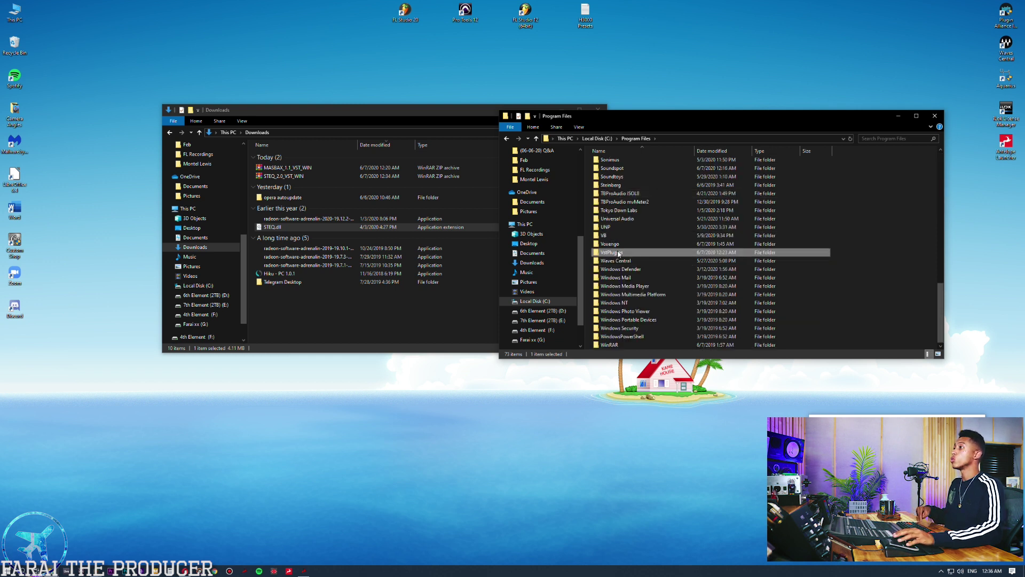
pyautogui.doubleClick(622, 254)
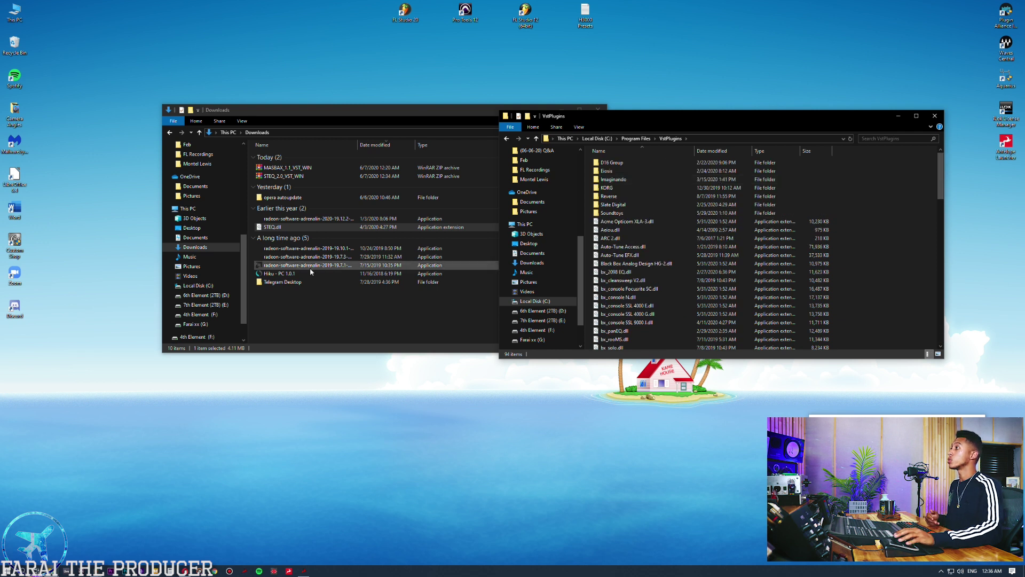
pyautogui.moveTo(271, 228); pyautogui.dragTo(911, 311)
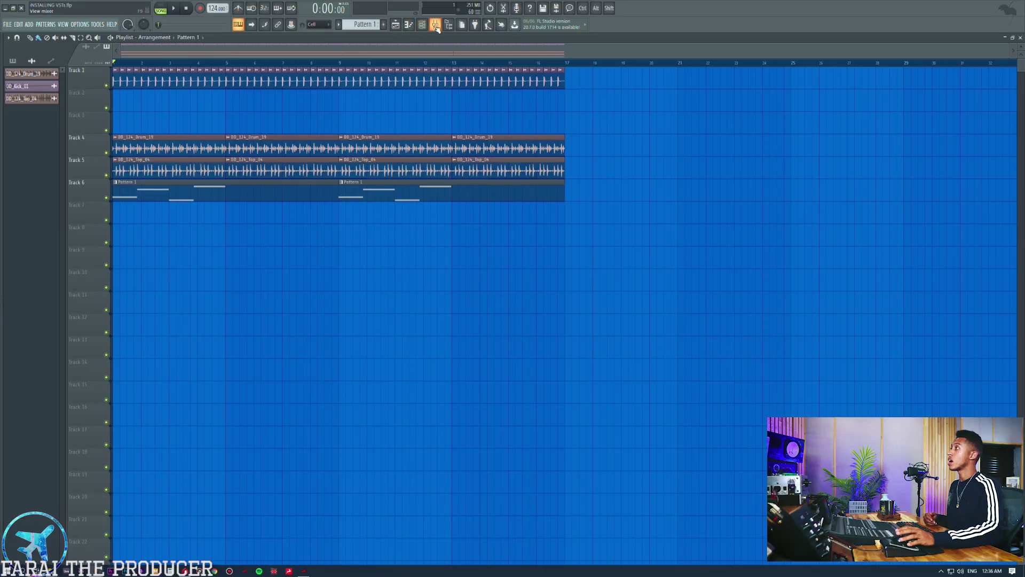
# In FL Studio, open the Plugin Manager from the effect plugin list of the master track's slot 2 and bring its window fully into view
pyautogui.click(435, 25)
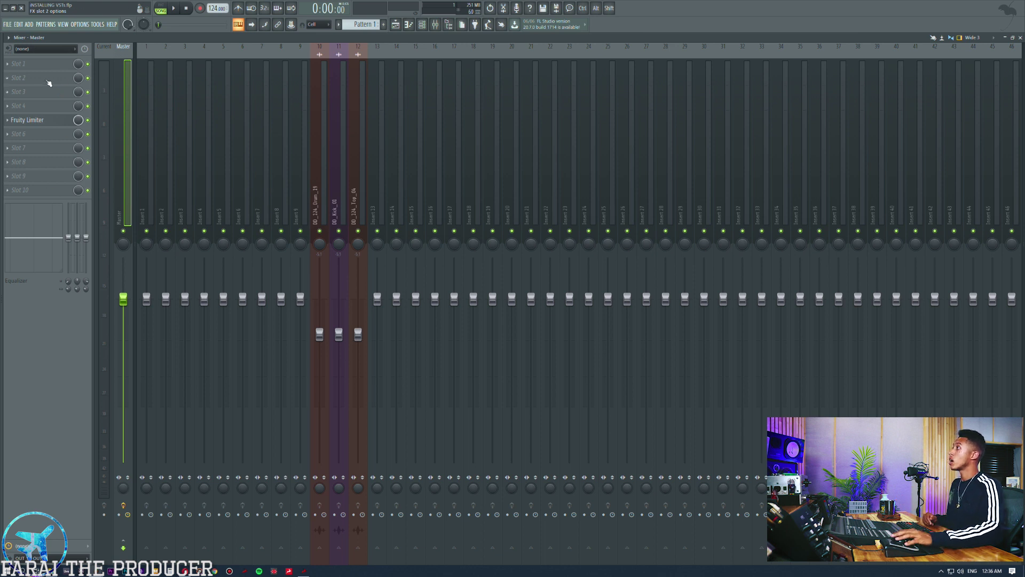
pyautogui.click(40, 78)
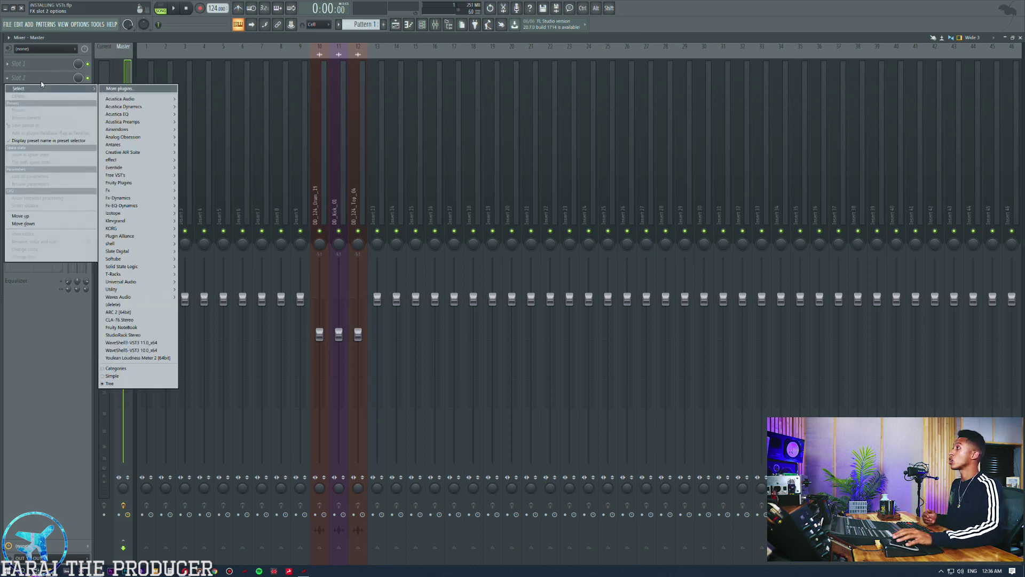
pyautogui.click(125, 89)
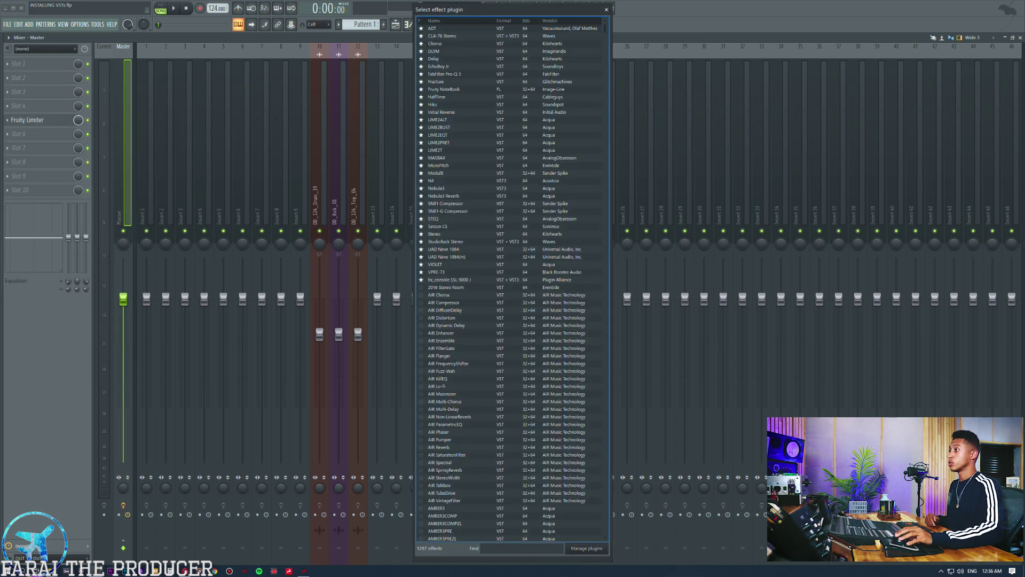
pyautogui.click(586, 548)
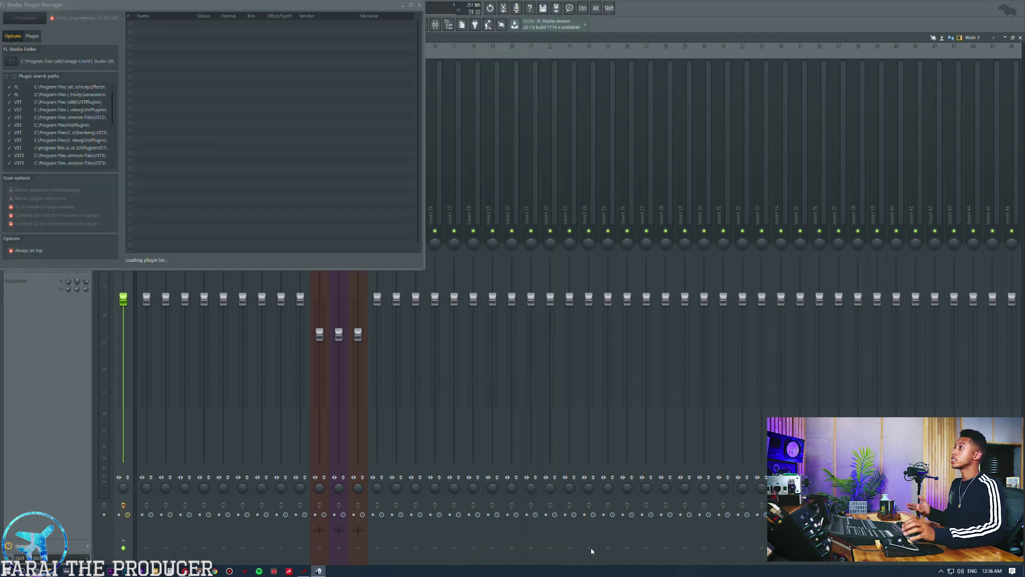
pyautogui.moveTo(219, 8); pyautogui.dragTo(480, 84)
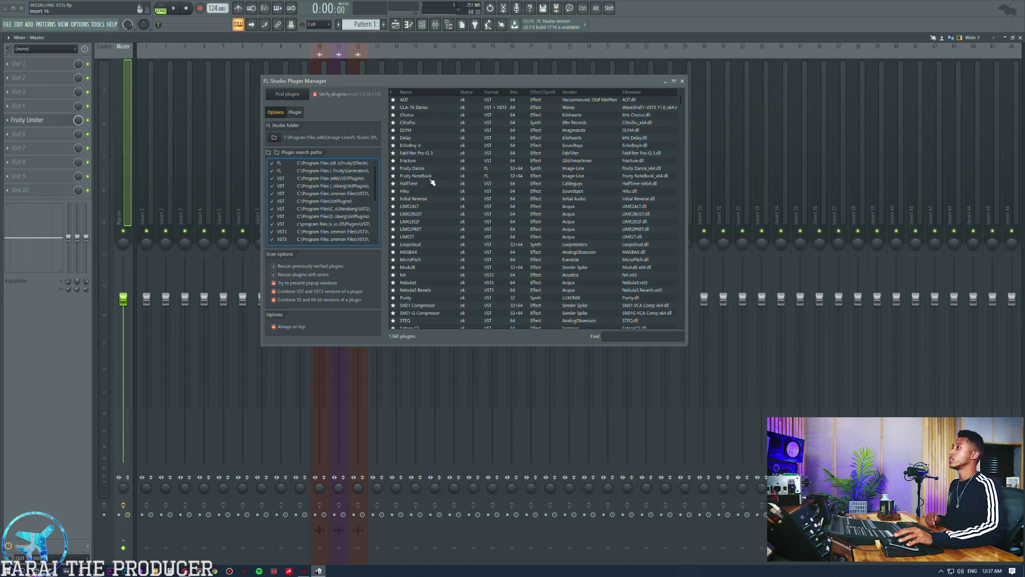
# Widen the plugin search paths list to show full paths and check the C:\Program Files\VstPlugins entry
pyautogui.scroll(-8, 444, 115)
pyautogui.scroll(8, 443, 115)
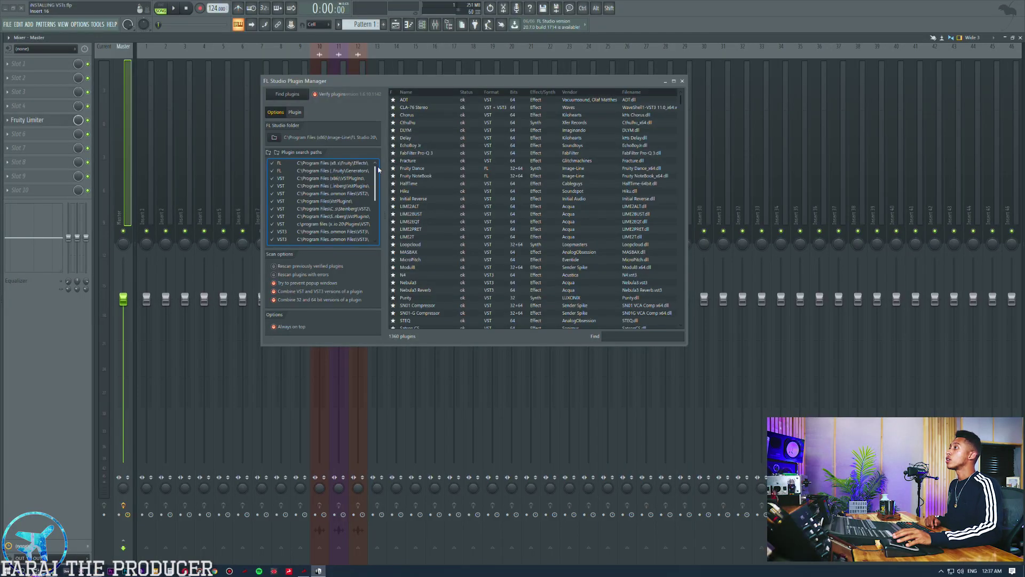
pyautogui.moveTo(385, 179); pyautogui.dragTo(487, 180)
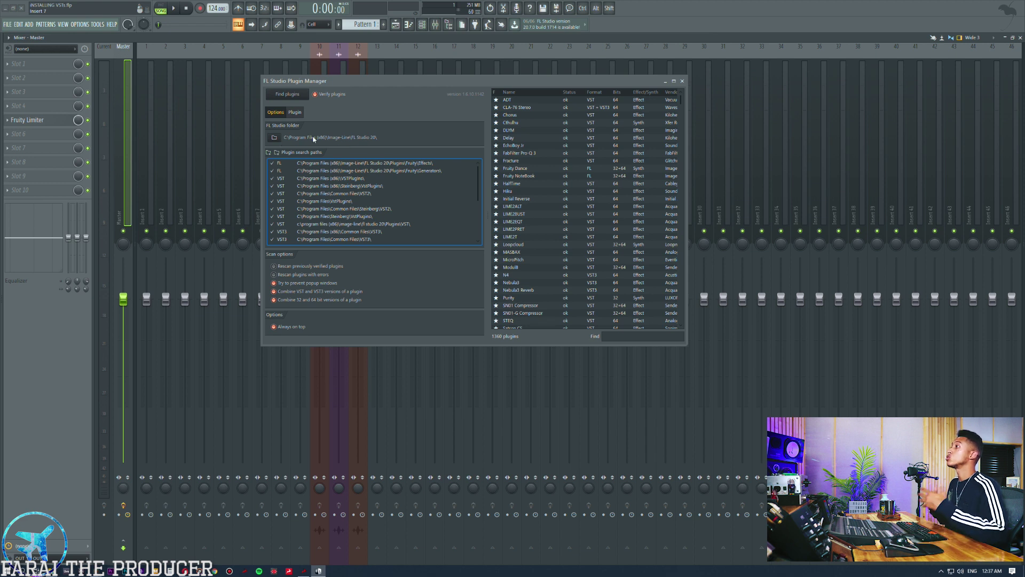
pyautogui.click(337, 202)
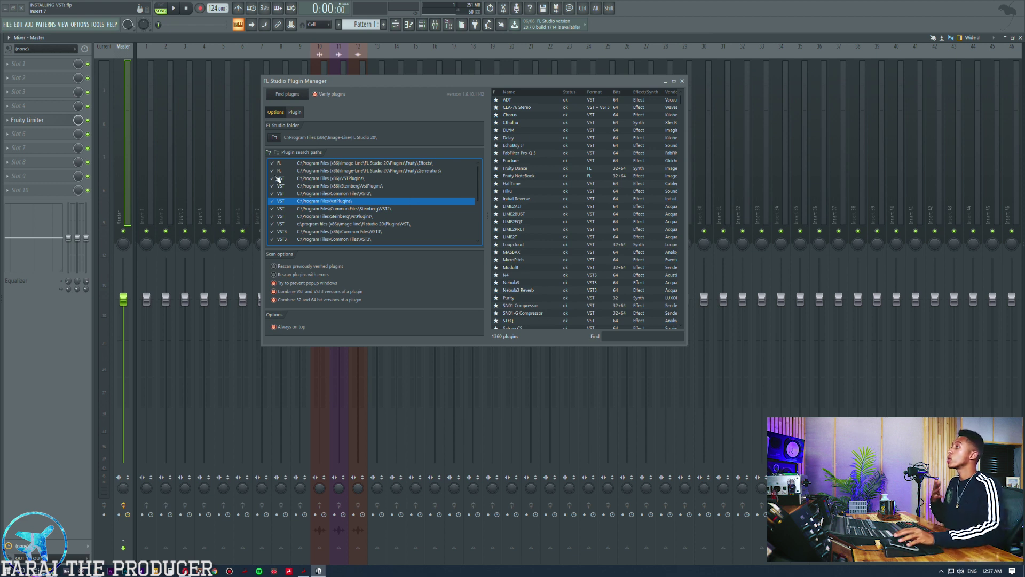
# Add the Free VST's folder on drive D: to the plugin search paths and select its entry
pyautogui.click(269, 152)
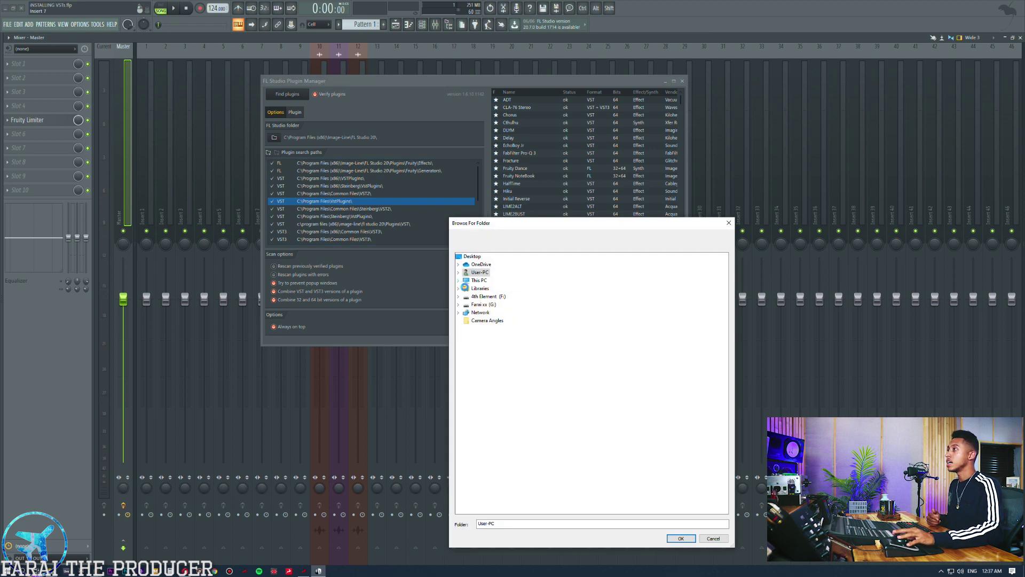
pyautogui.click(459, 281)
pyautogui.click(465, 353)
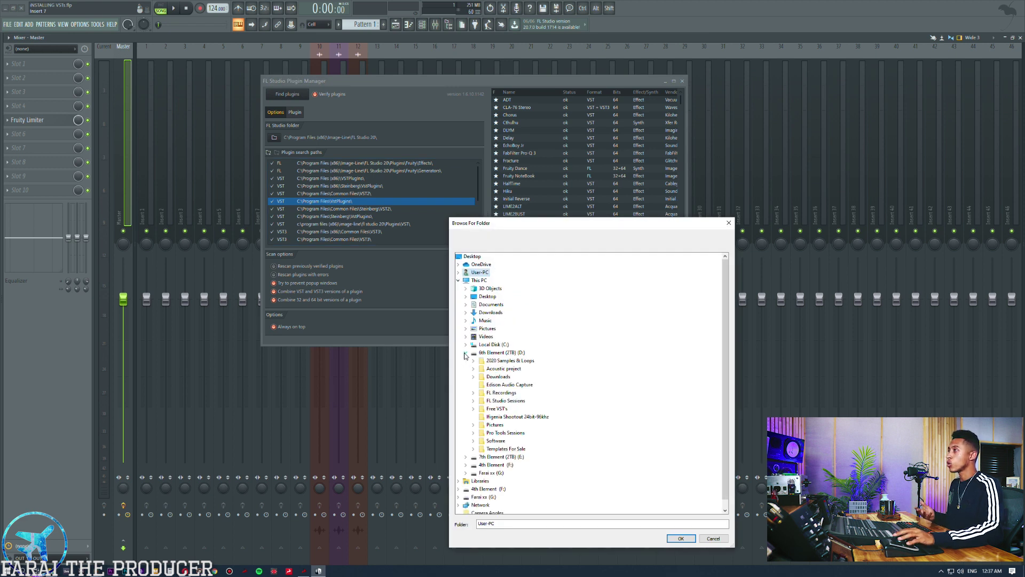
pyautogui.click(496, 409)
pyautogui.click(680, 538)
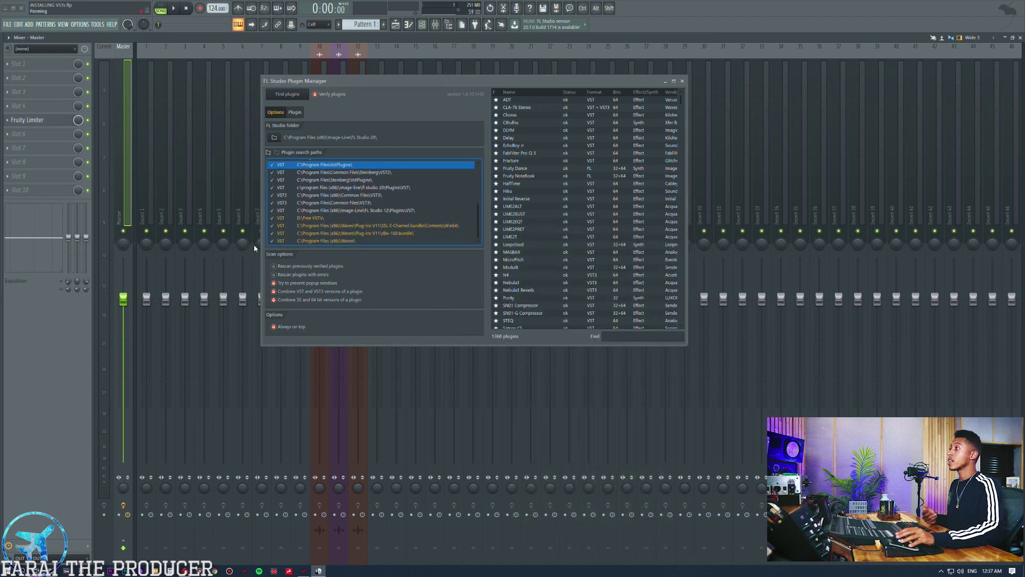
pyautogui.click(312, 218)
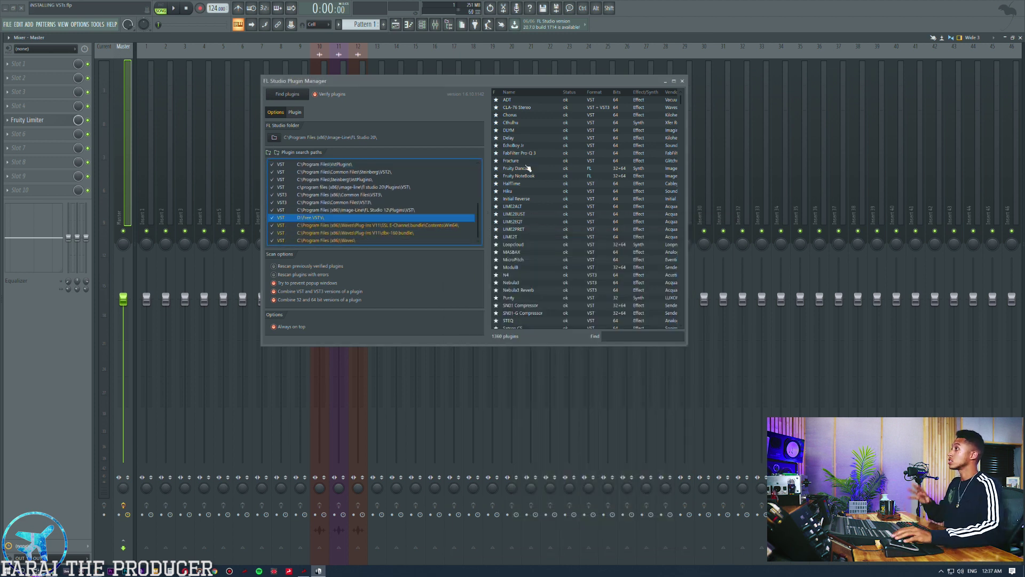
# Toggle Rescan previously verified plugins on and back off, and run the plugin scan with Verify plugins enabled
pyautogui.scroll(2, 380, 201)
pyautogui.scroll(2, 380, 202)
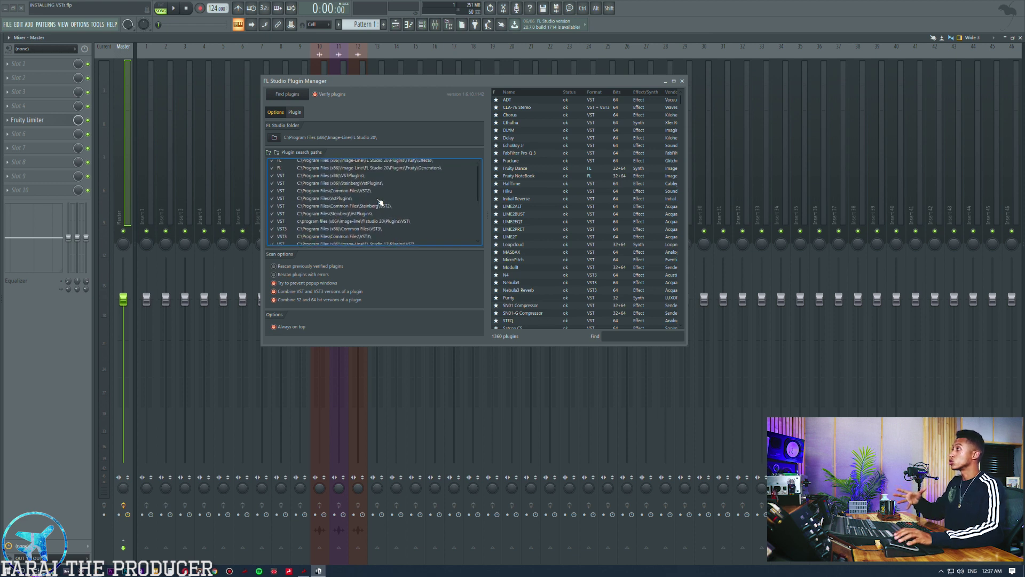
pyautogui.moveTo(347, 79); pyautogui.dragTo(290, 59)
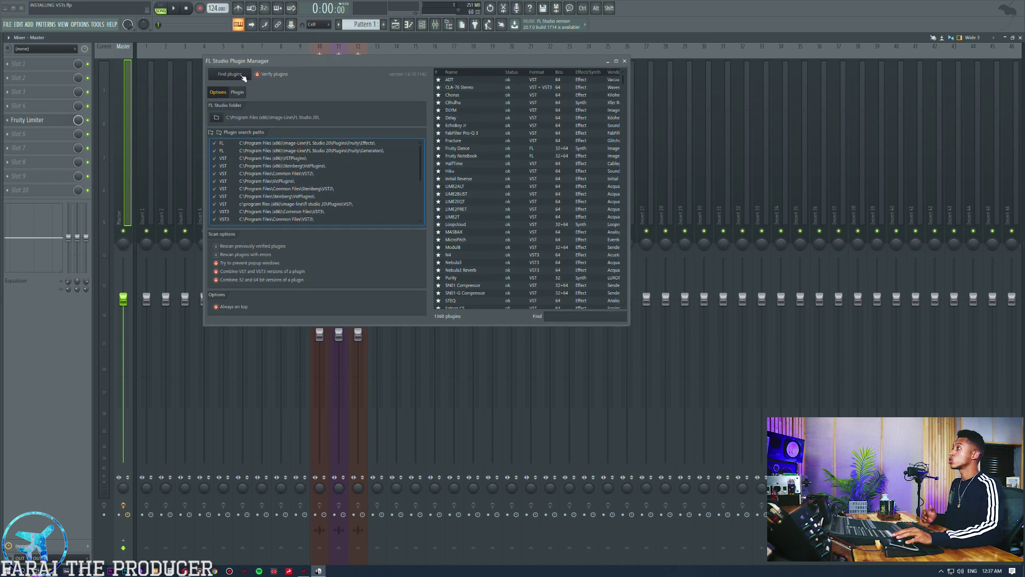
pyautogui.click(229, 249)
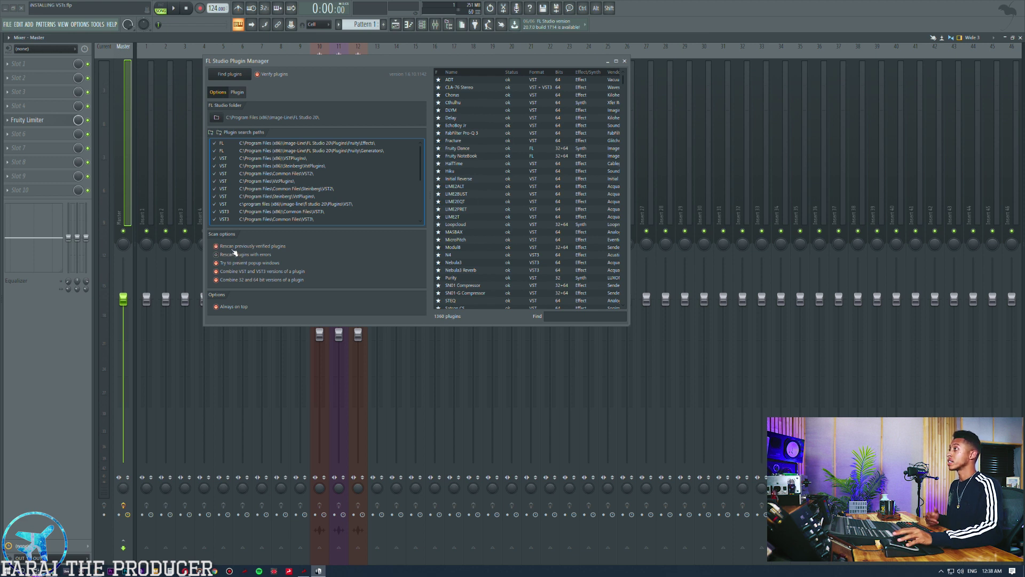
pyautogui.click(229, 75)
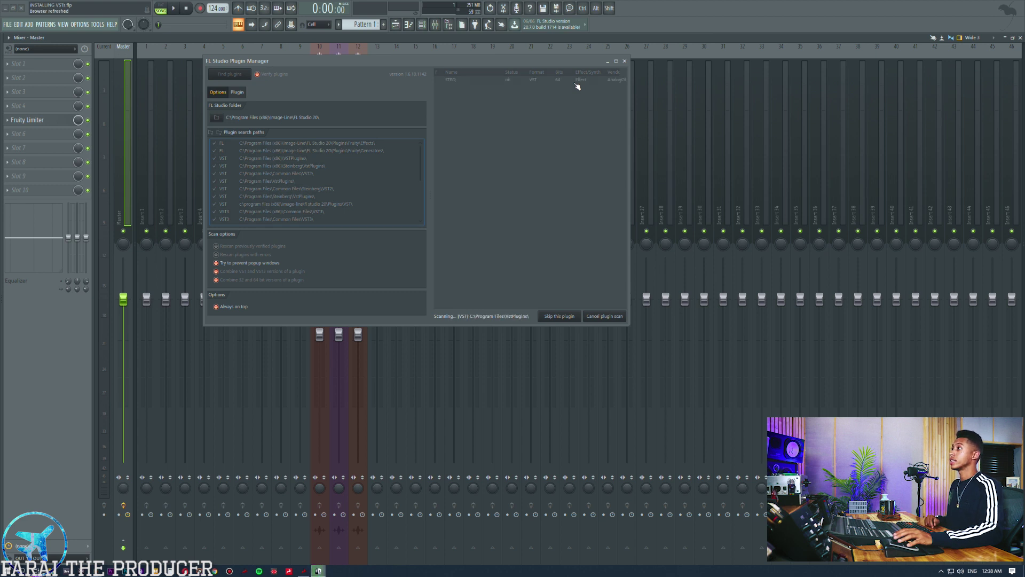
# Search the scanned plugins for STEQ and mark STEQ_2 as a favourite
pyautogui.moveTo(630, 106); pyautogui.dragTo(736, 107)
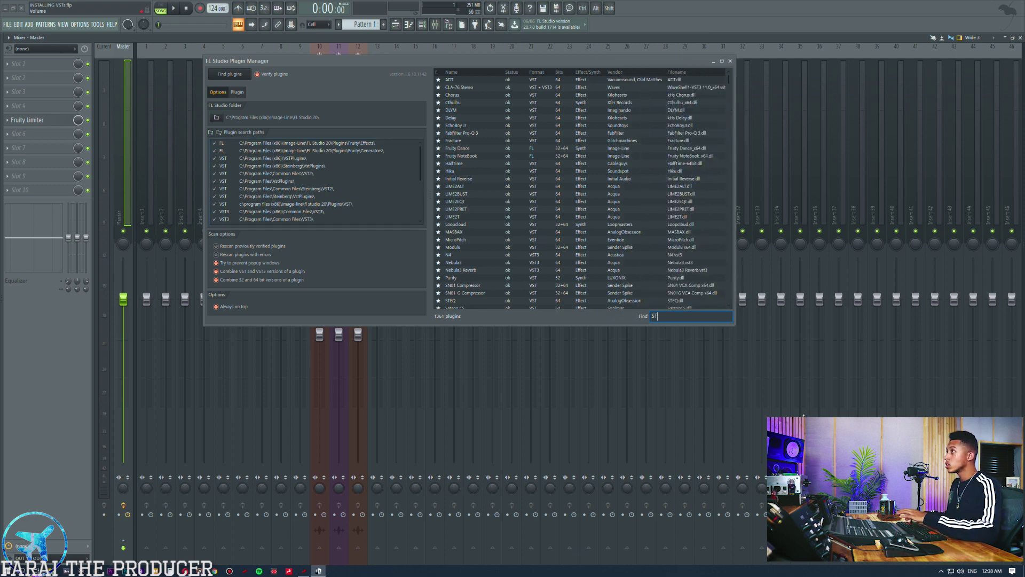
pyautogui.write('EQ')
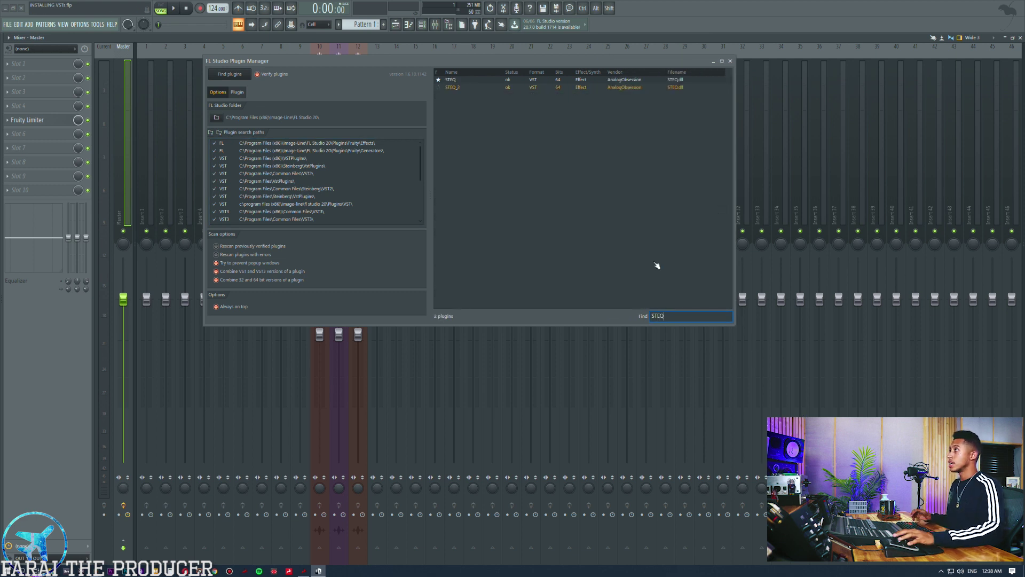
pyautogui.click(448, 89)
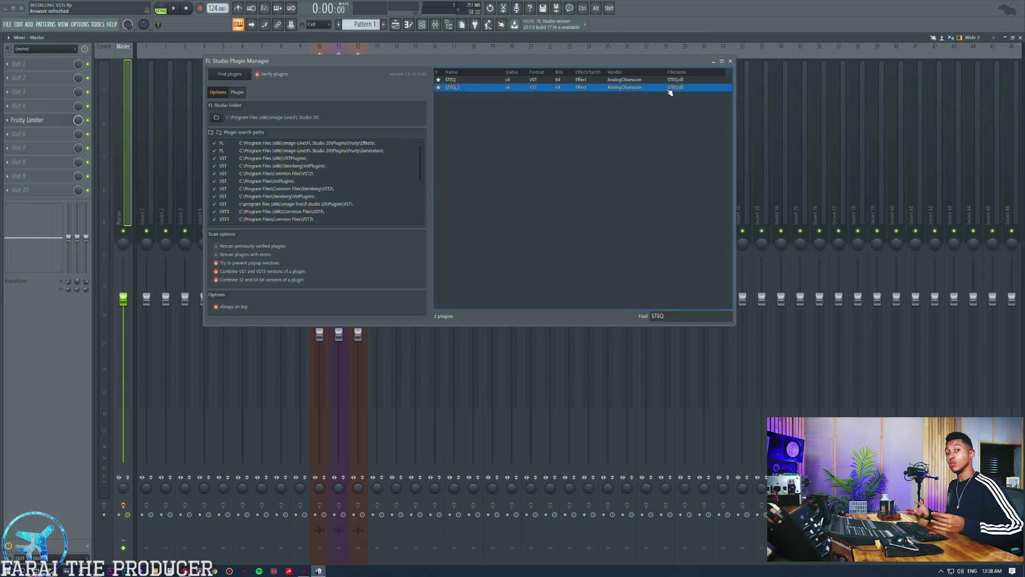
# Sort the STEQ entries by name, compare their folder paths in the widened Plugin Manager, and close the manager
pyautogui.click(445, 75)
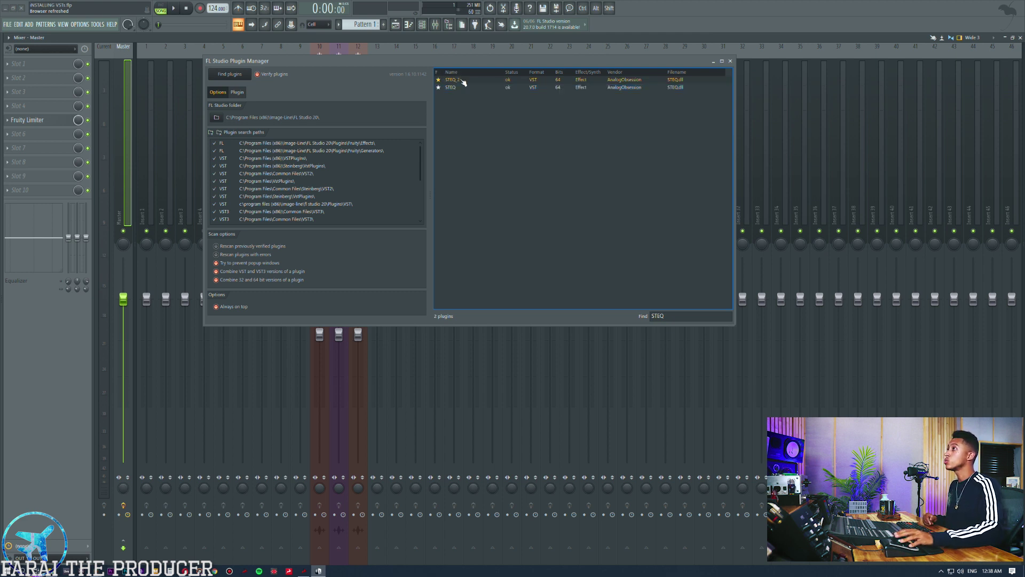
pyautogui.moveTo(736, 108); pyautogui.dragTo(922, 119)
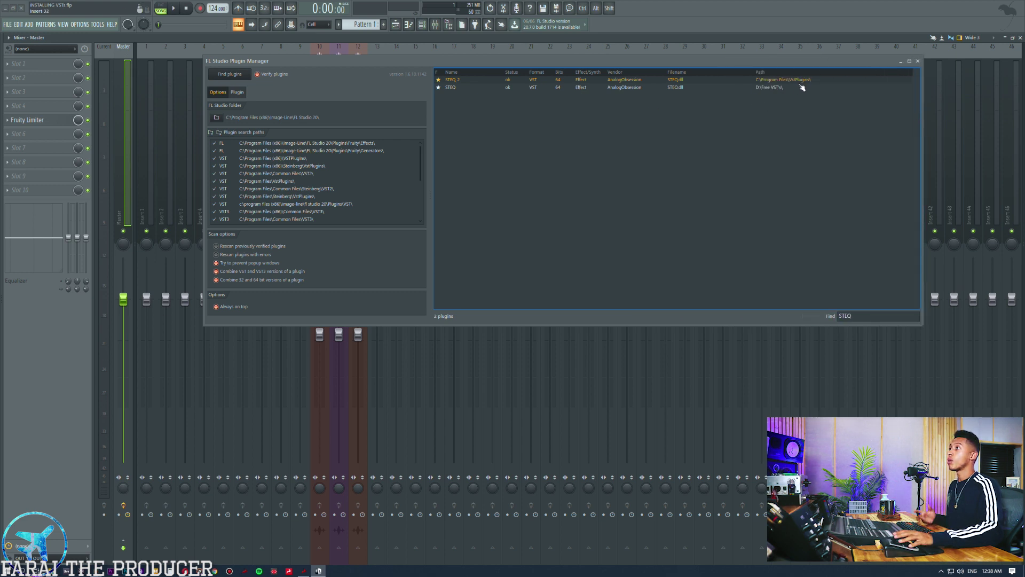
pyautogui.click(458, 81)
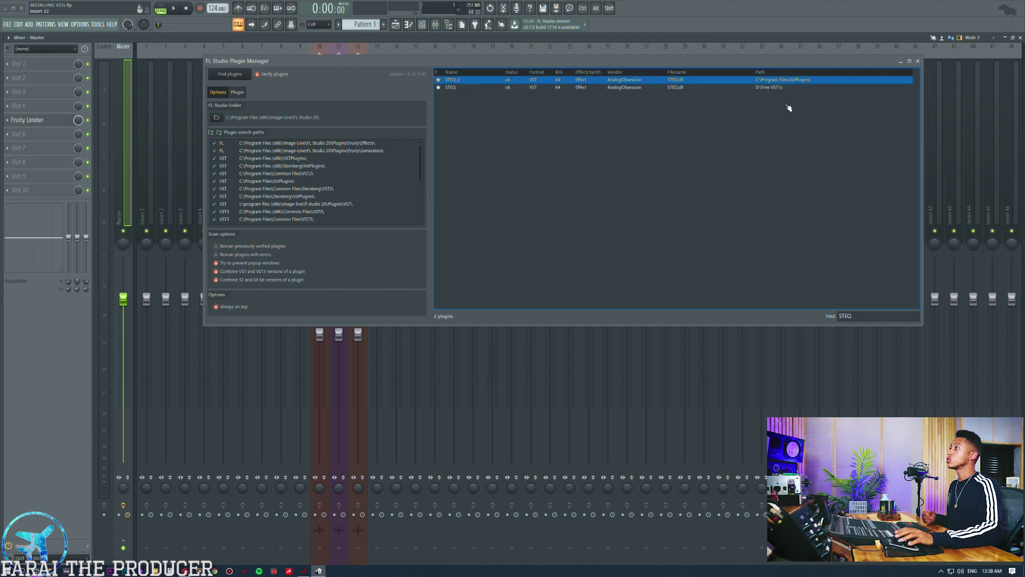
pyautogui.click(917, 61)
# Load STEQ_2 into slot 2 of the master track and place its window in the middle of the mixer
pyautogui.click(27, 78)
pyautogui.moveTo(29, 88)
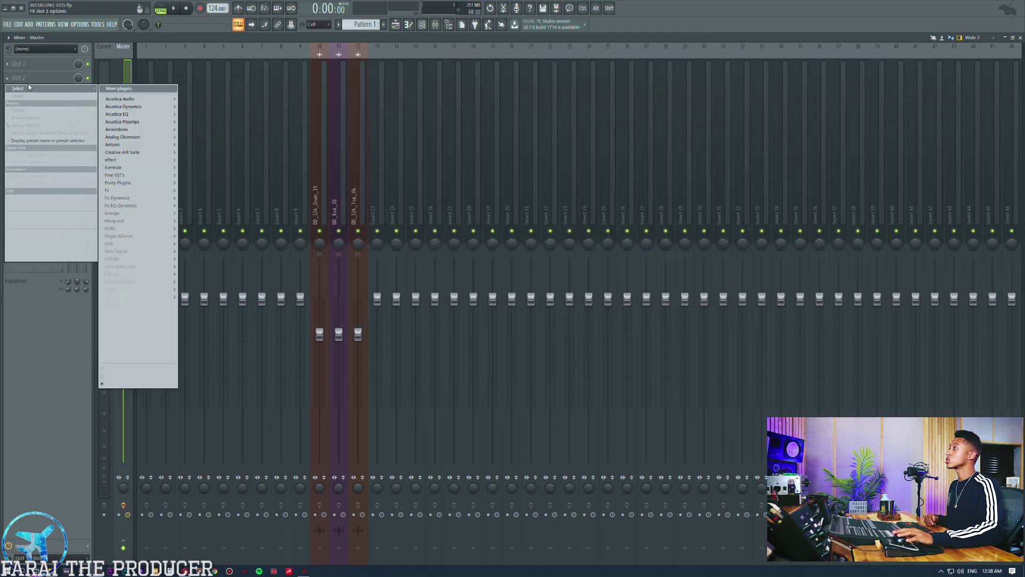
pyautogui.moveTo(132, 161)
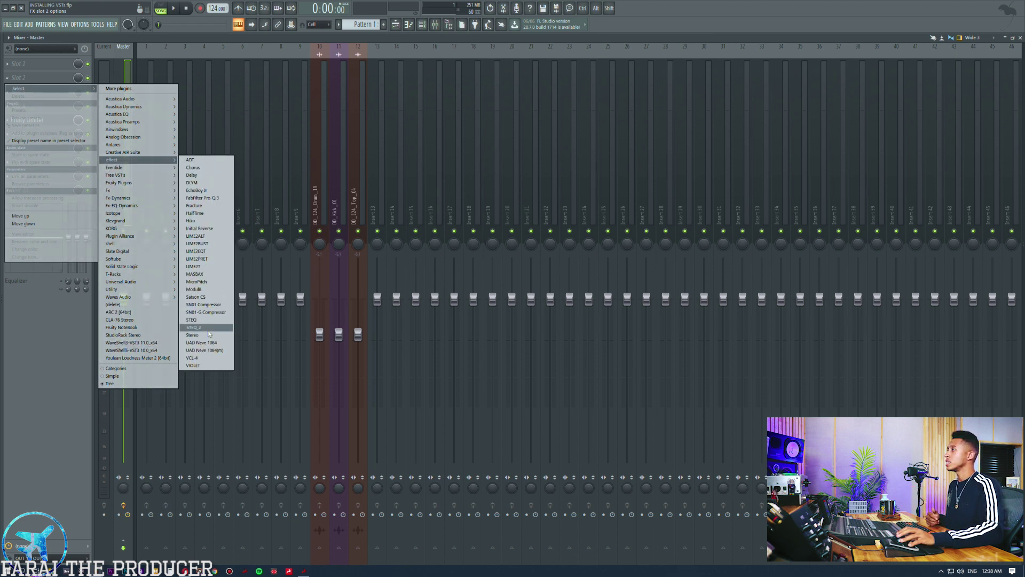
pyautogui.click(207, 328)
pyautogui.moveTo(57, 72); pyautogui.dragTo(516, 118)
# Play the arrangement while trying out STEQ_2's mid-band knobs, and delete the plugin from the master track
pyautogui.press('space')
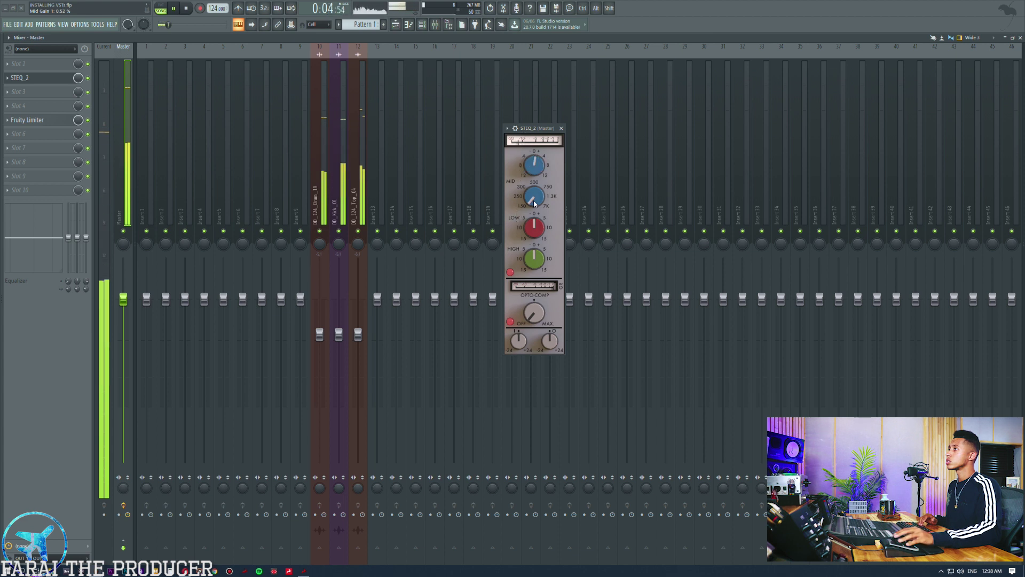
pyautogui.moveTo(534, 165); pyautogui.dragTo(526, 140)
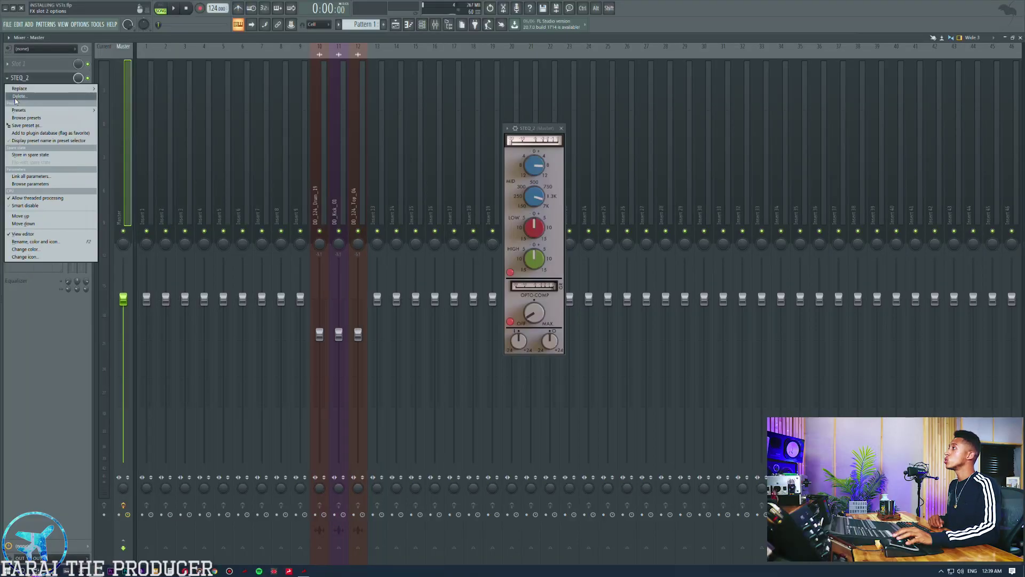
pyautogui.click(16, 97)
# Bring up the playlist, switch to the Opera browser, and close the WinRAR and Traveller pages
pyautogui.click(396, 24)
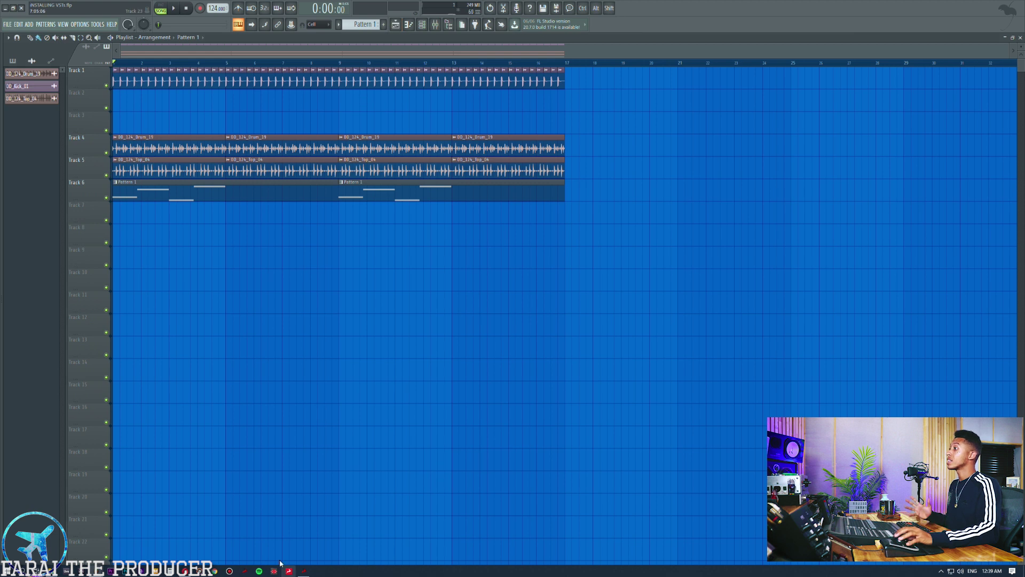
pyautogui.moveTo(185, 570)
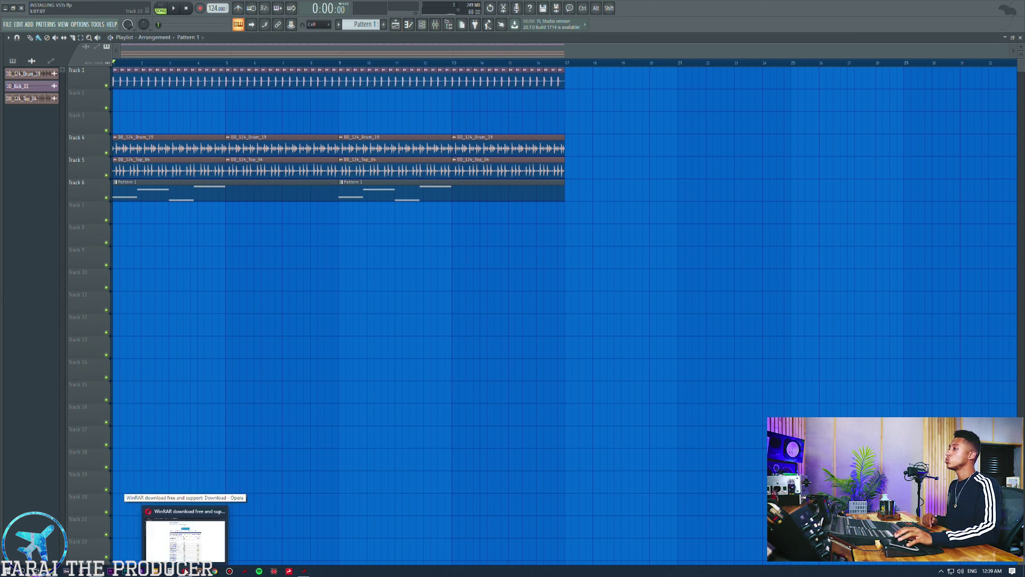
pyautogui.click(185, 537)
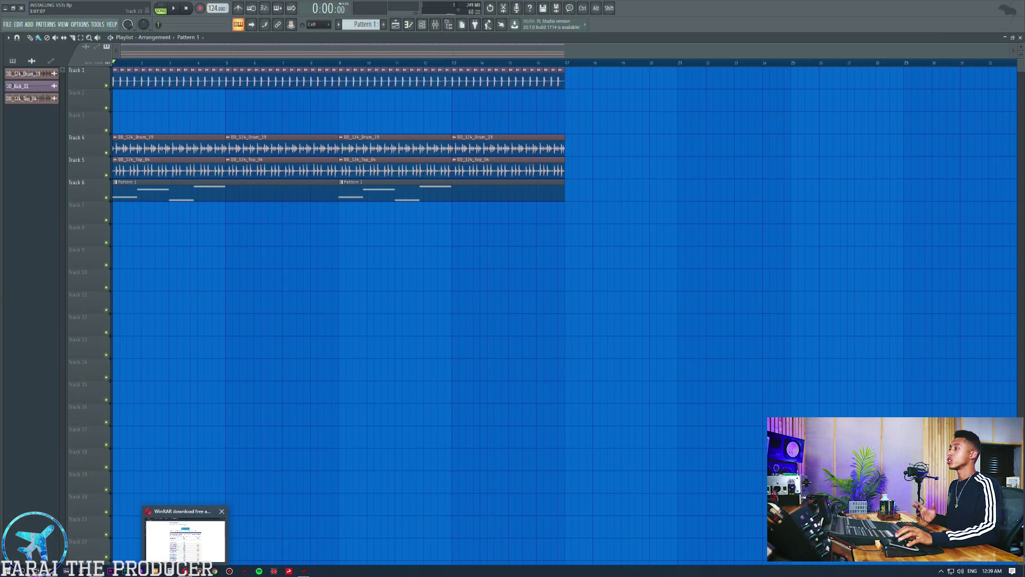
pyautogui.click(186, 539)
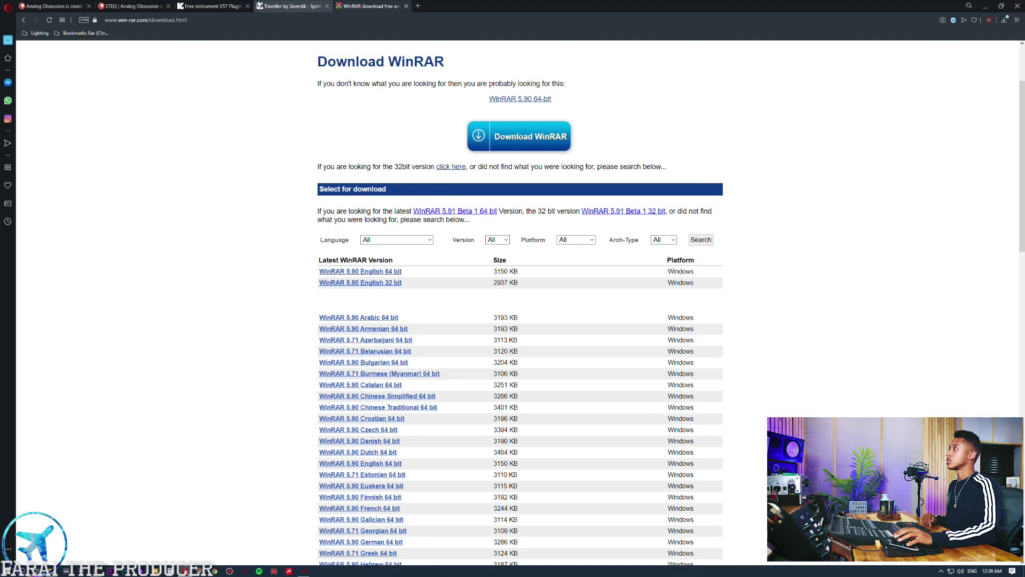
pyautogui.click(323, 6)
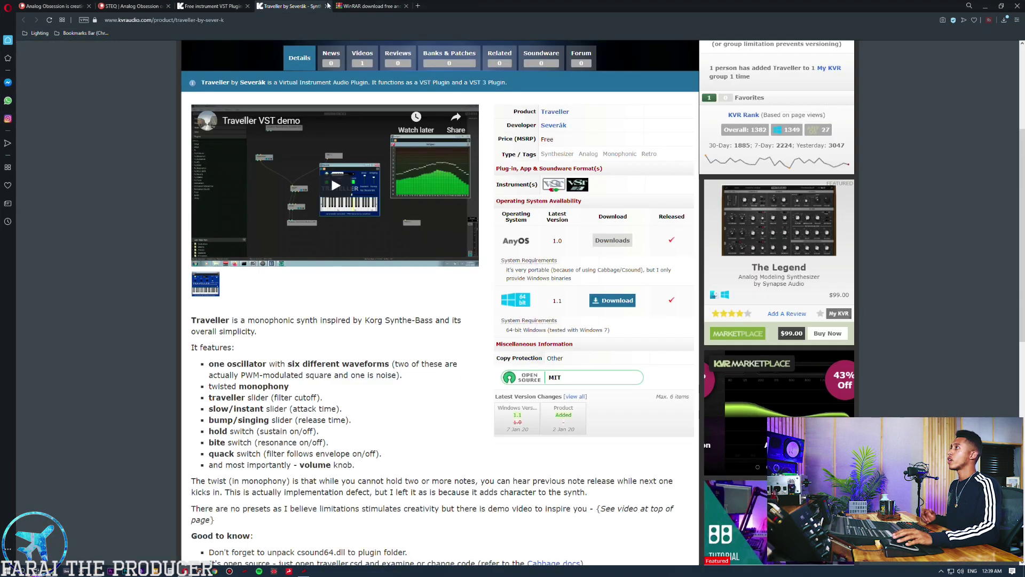
pyautogui.click(406, 6)
pyautogui.click(327, 6)
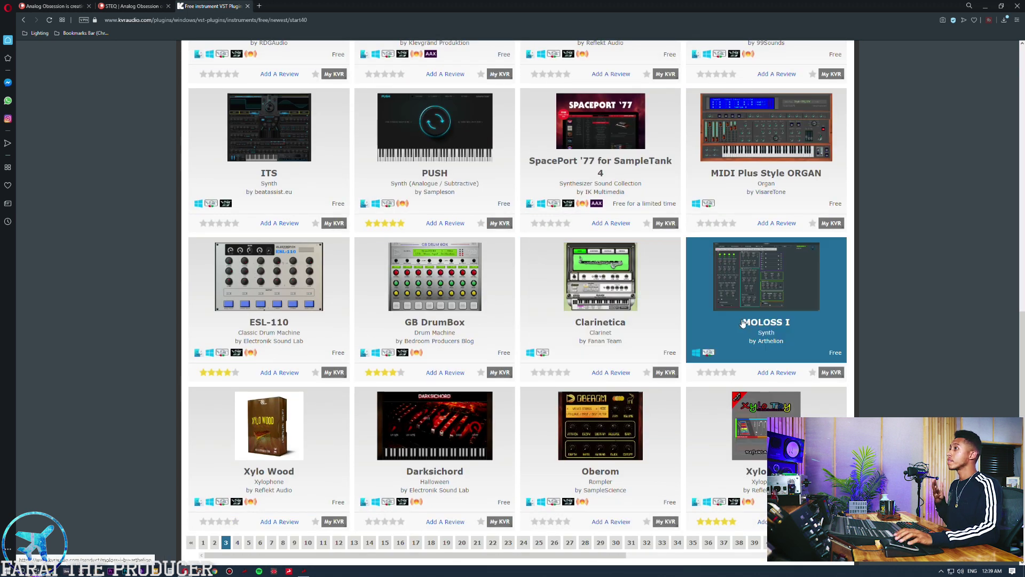
# Browse to page 4 of KVR's free instrument VST results and close that results page
pyautogui.scroll(-2, 758, 299)
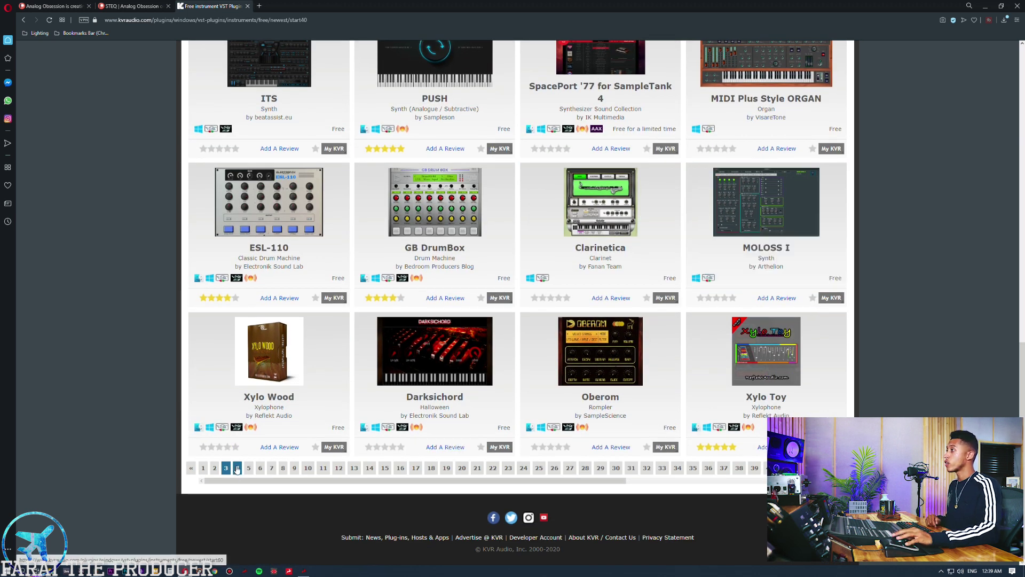
pyautogui.click(601, 208)
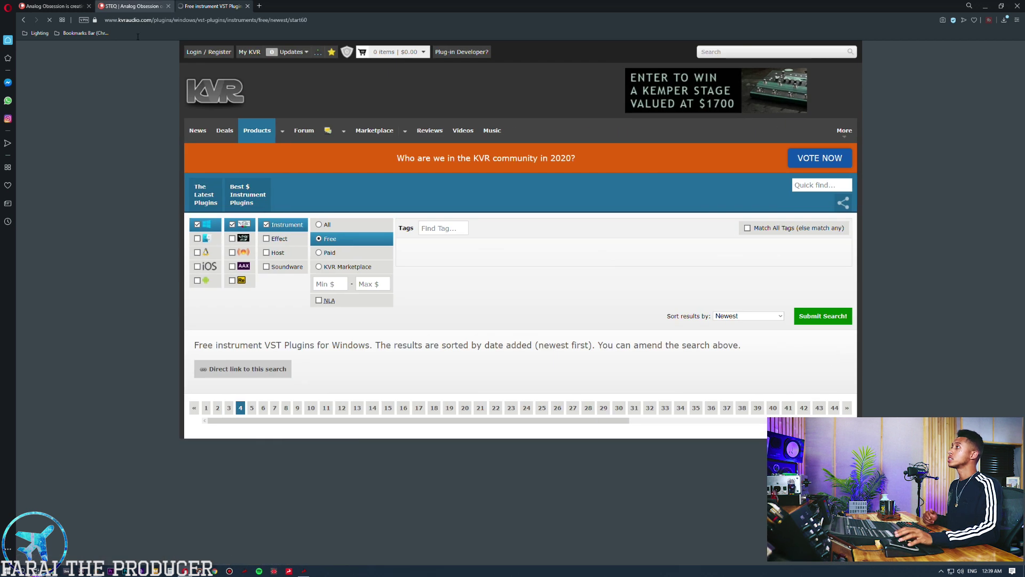
pyautogui.click(247, 7)
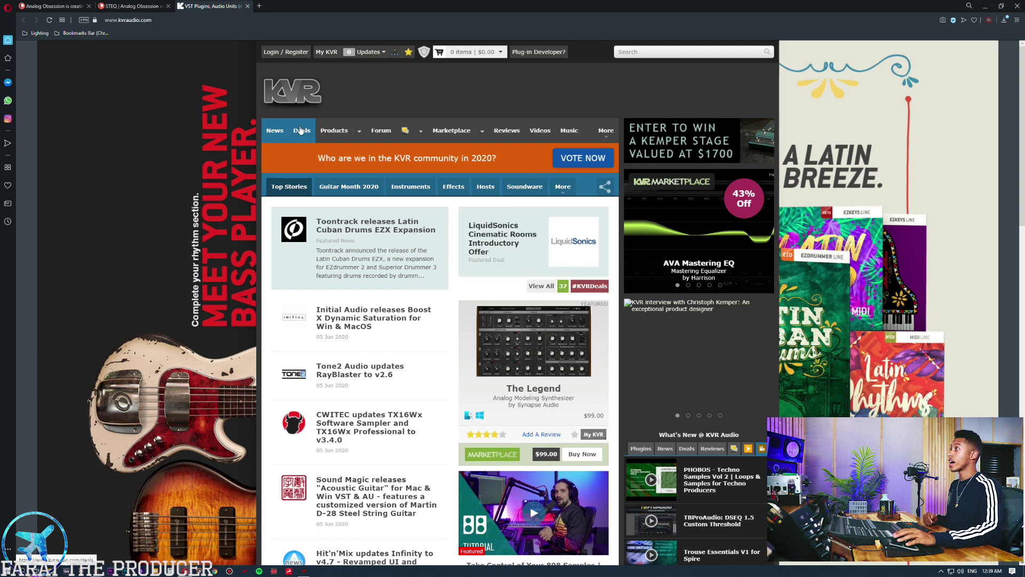
# Search the KVR product list for Windows VST plugins, limited to instruments that are free
pyautogui.click(339, 133)
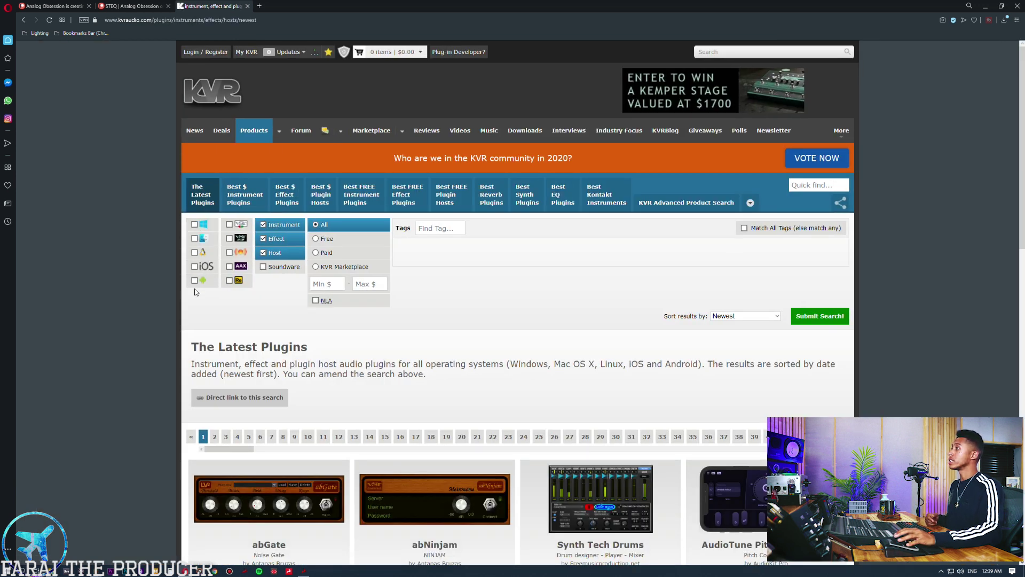
pyautogui.click(195, 226)
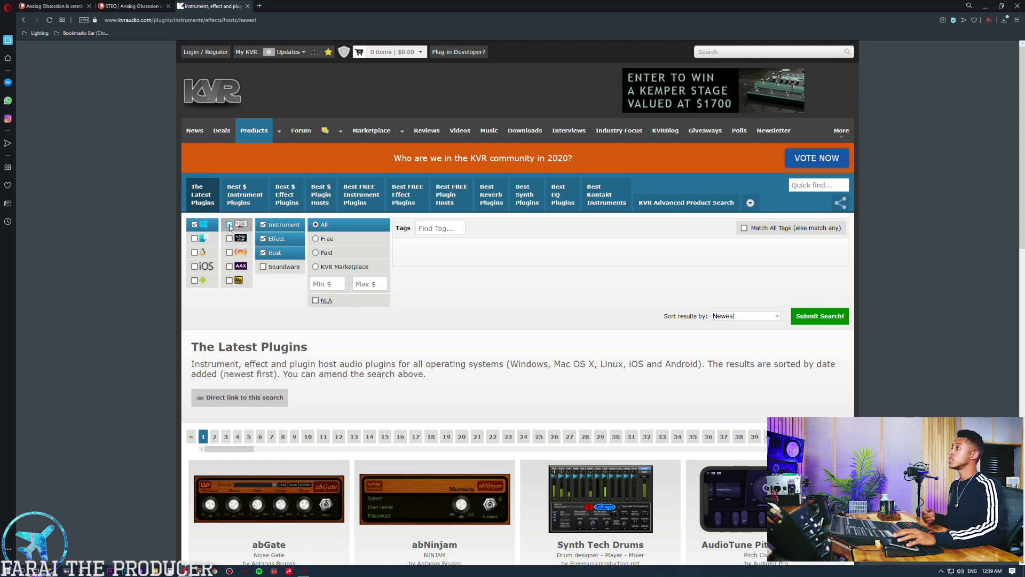
pyautogui.click(230, 225)
pyautogui.click(263, 240)
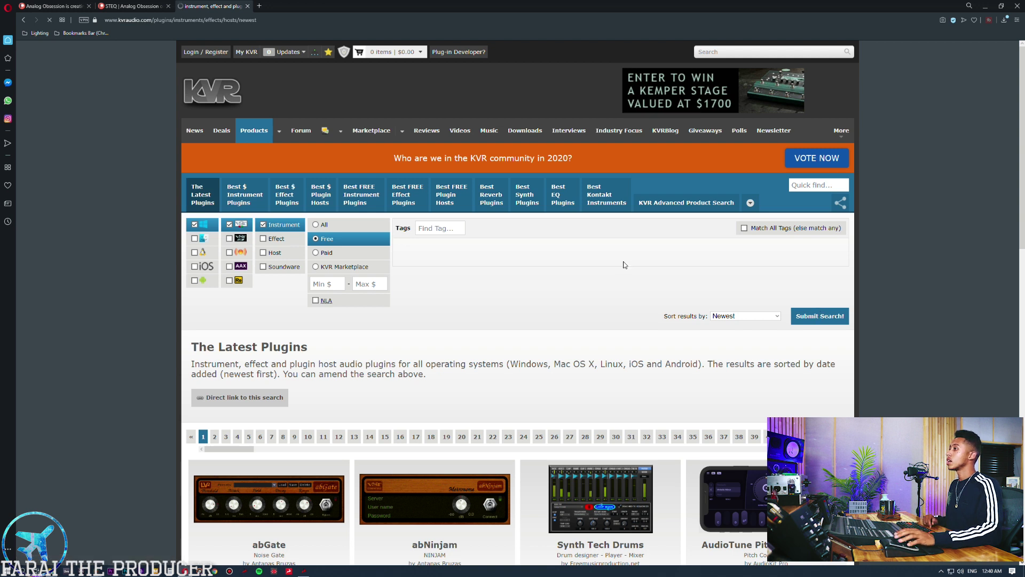
# Look through the free instrument results and open Stringya 2 by Fanan Team in its own tab
pyautogui.scroll(-5, 624, 264)
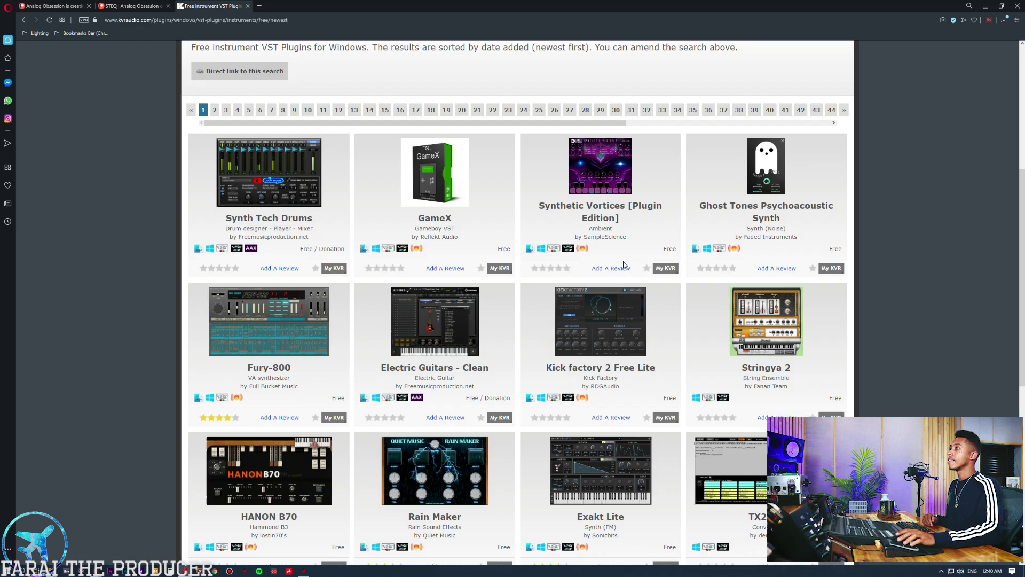
pyautogui.scroll(-2, 624, 264)
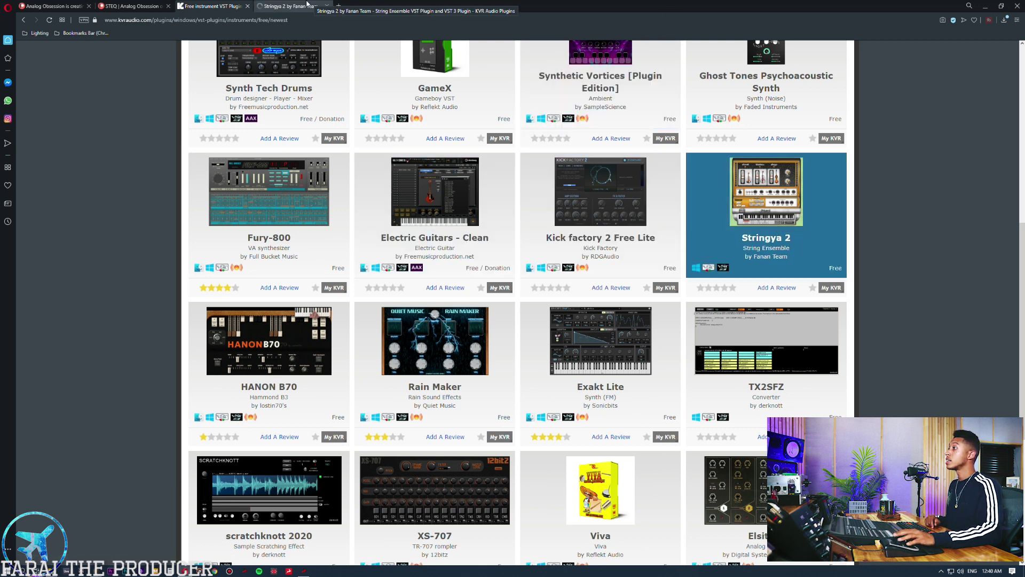
pyautogui.scroll(-5, 435, 347)
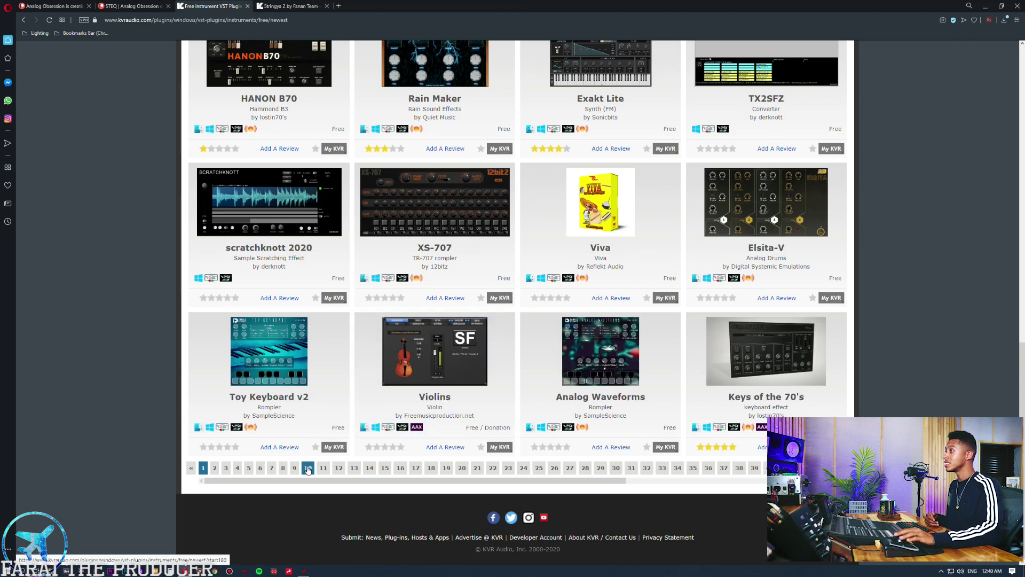
pyautogui.scroll(10, 227, 470)
pyautogui.click(289, 6)
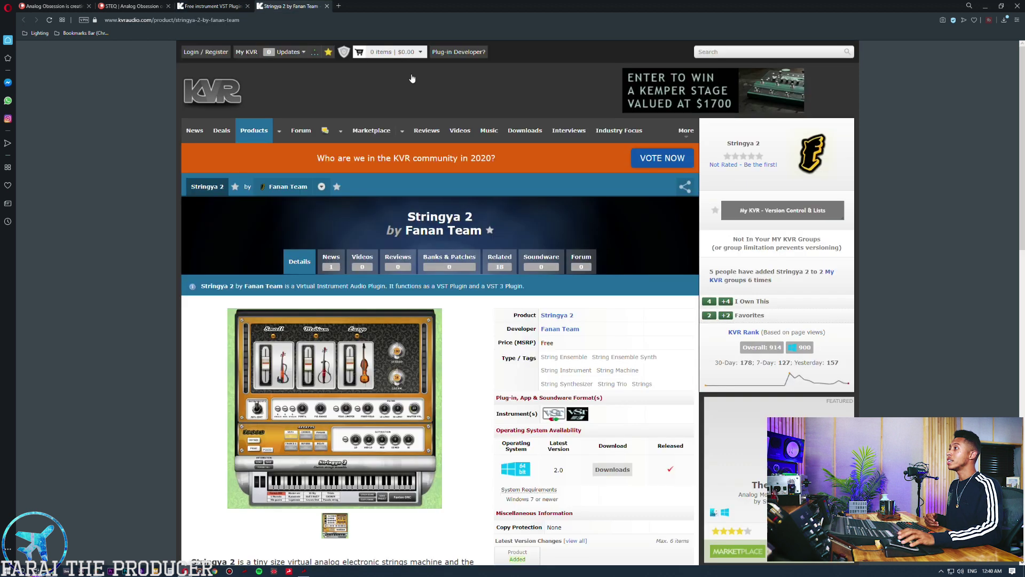
# Go to the Fanan Team page for Stringya 2 and download the plugin archive through the direct download link
pyautogui.scroll(-4, 726, 287)
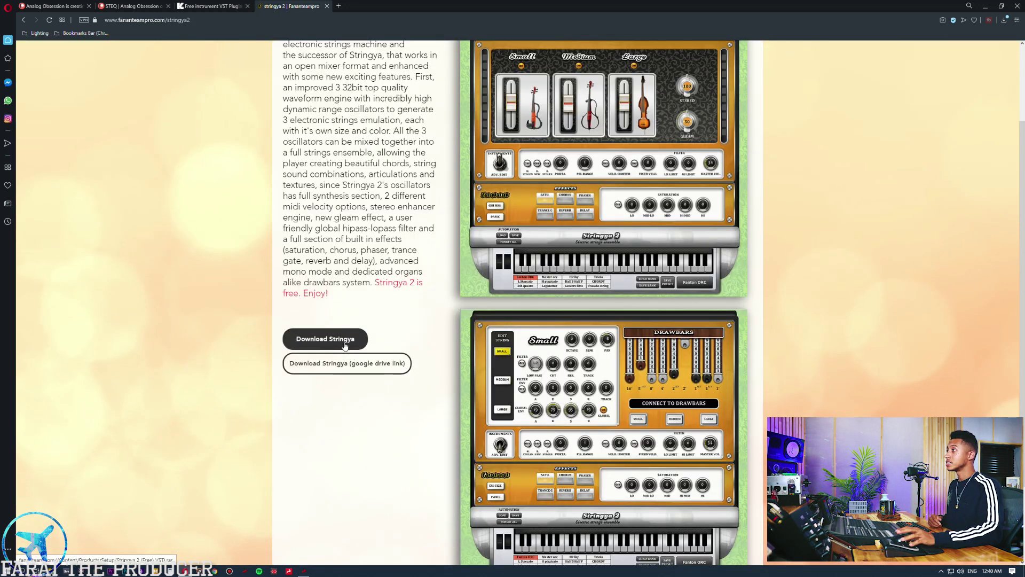
pyautogui.click(347, 342)
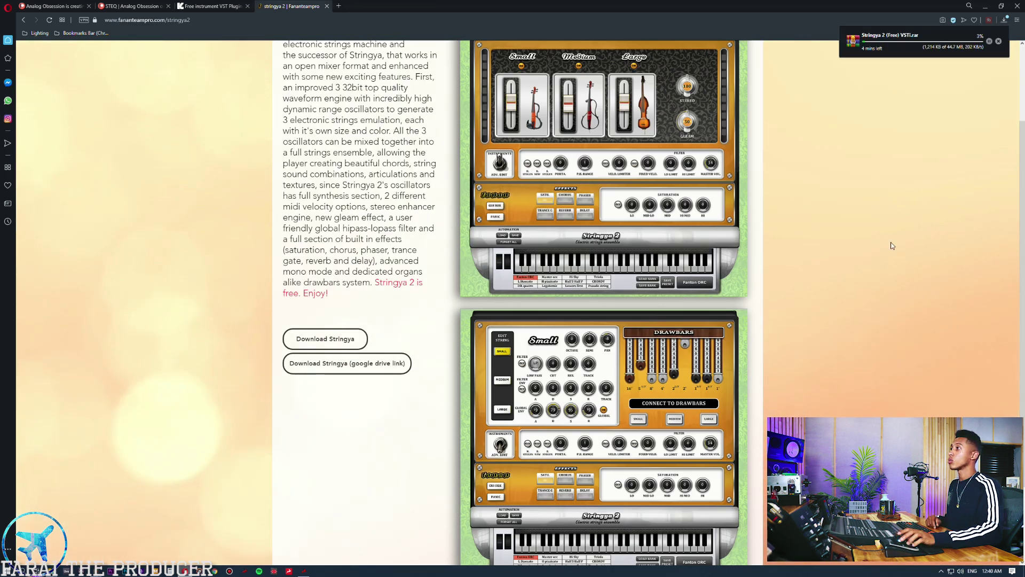
pyautogui.scroll(-2, 892, 244)
pyautogui.scroll(5, 892, 246)
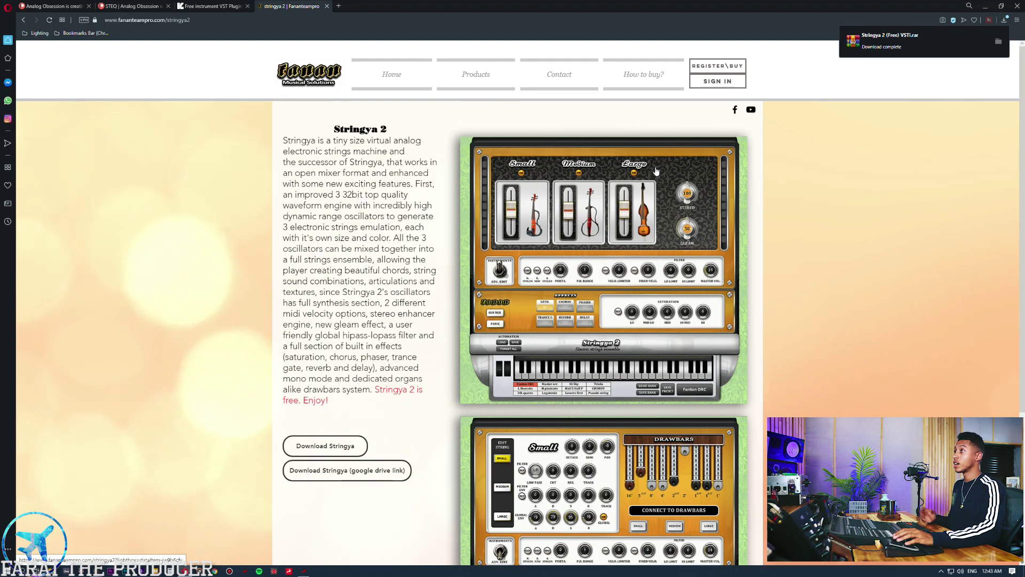
# Show the downloaded Stringya 2 (Free) VSTi archive in its folder and move it to the Downloads folder under This PC
pyautogui.click(998, 42)
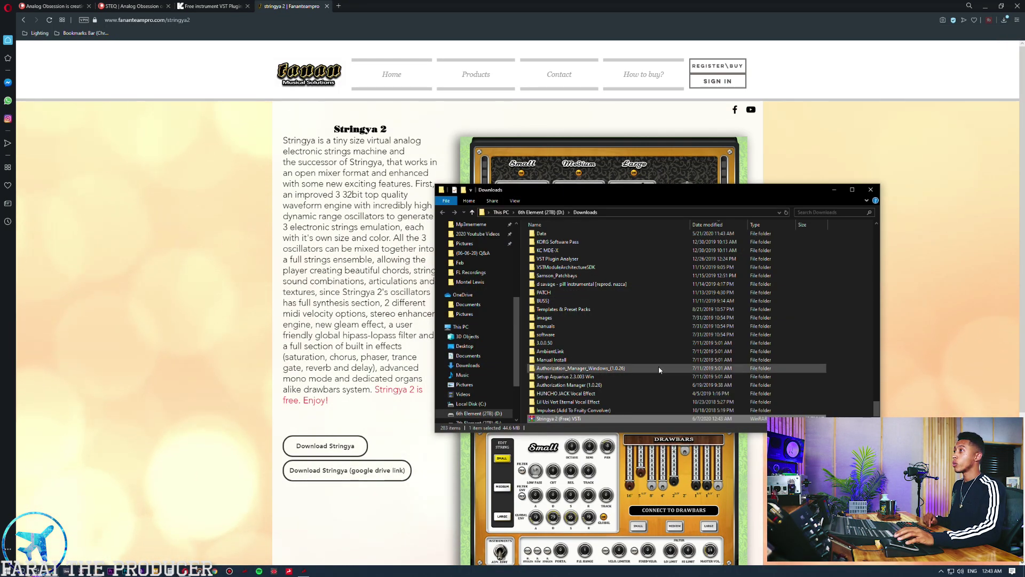
pyautogui.moveTo(608, 193); pyautogui.dragTo(619, 154)
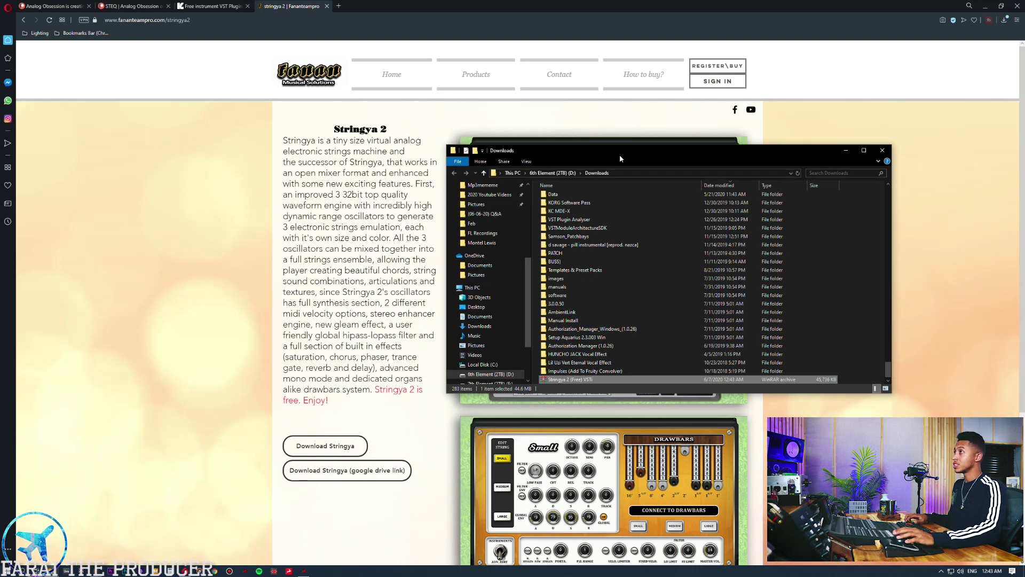
pyautogui.hotkey('alt', 'Tab')
pyautogui.hotkey('alt', 'Tab')
pyautogui.hotkey('alt', 'Tab')
pyautogui.hotkey('alt', 'Tab')
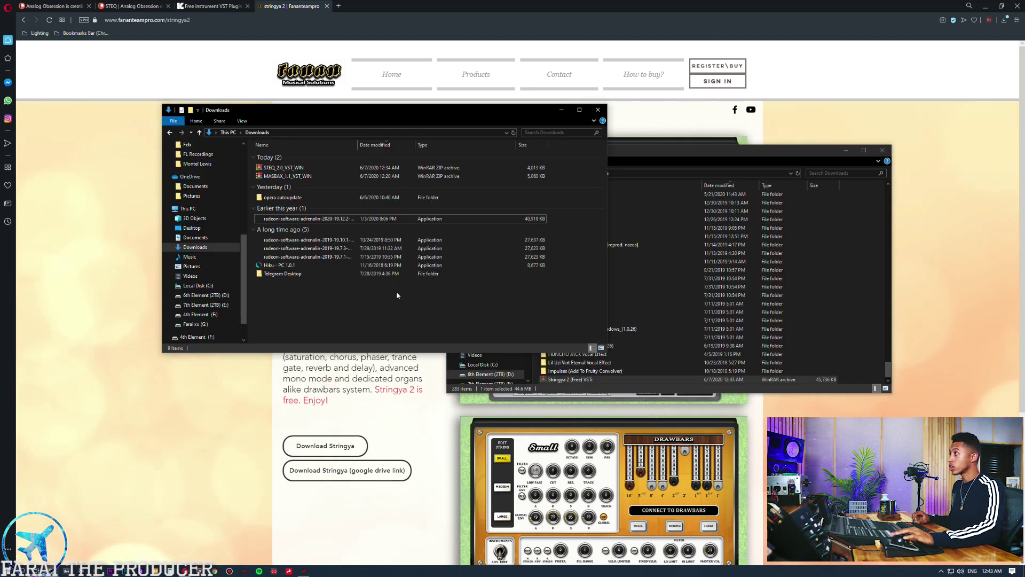
pyautogui.hotkey('ctrl', 'v')
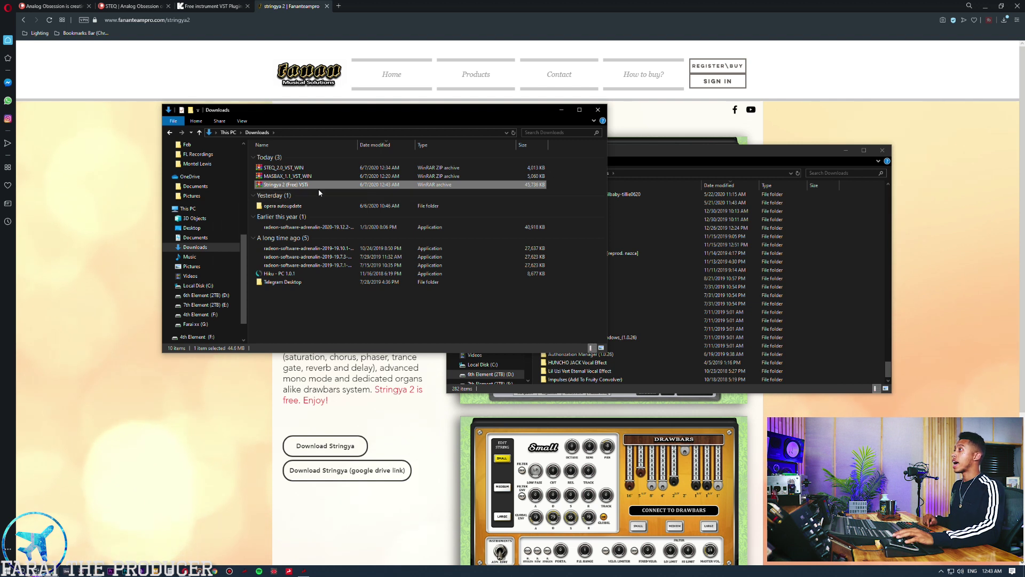
pyautogui.moveTo(328, 105); pyautogui.dragTo(342, 119)
# Extract the Stringya 2 archive in place, open the Stringya VSTi folder, and close the other Downloads window
pyautogui.rightClick(284, 201)
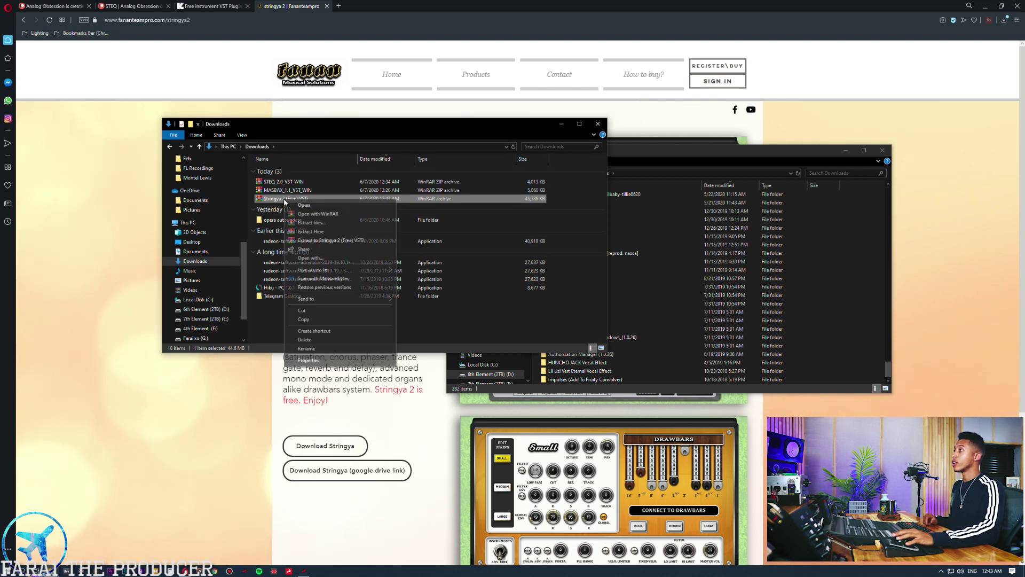
pyautogui.click(319, 235)
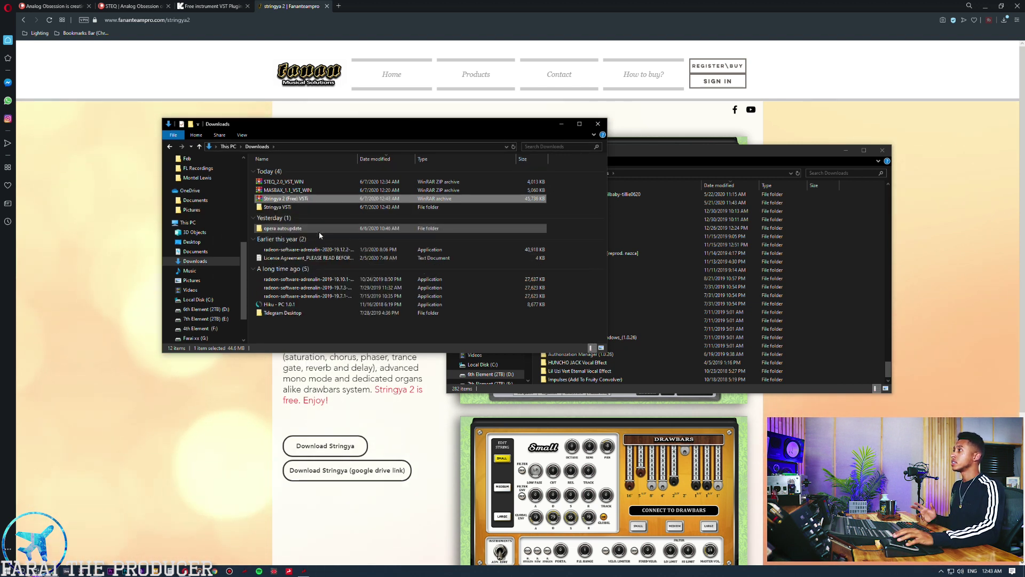
pyautogui.doubleClick(281, 206)
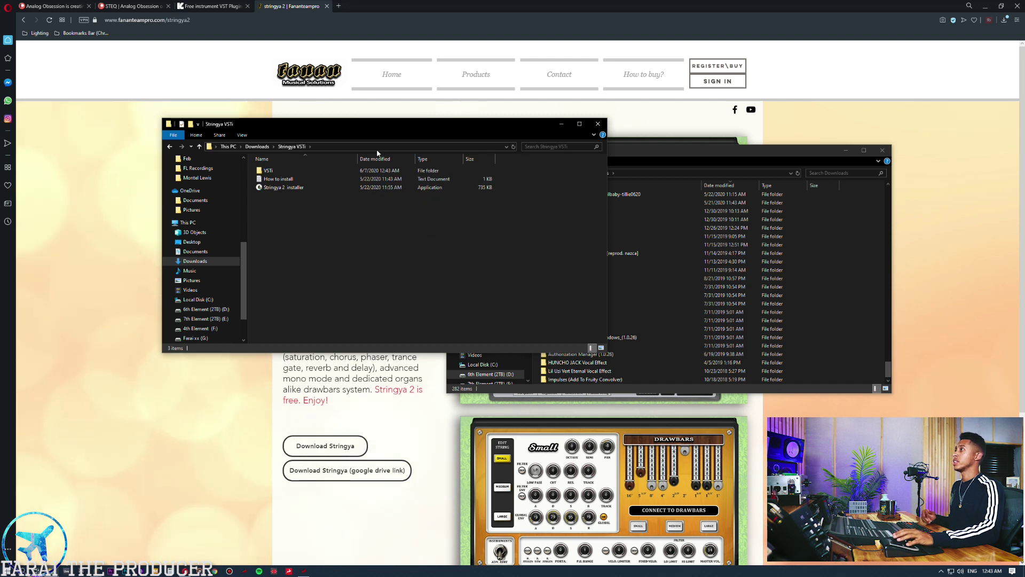
pyautogui.moveTo(345, 134); pyautogui.dragTo(526, 179)
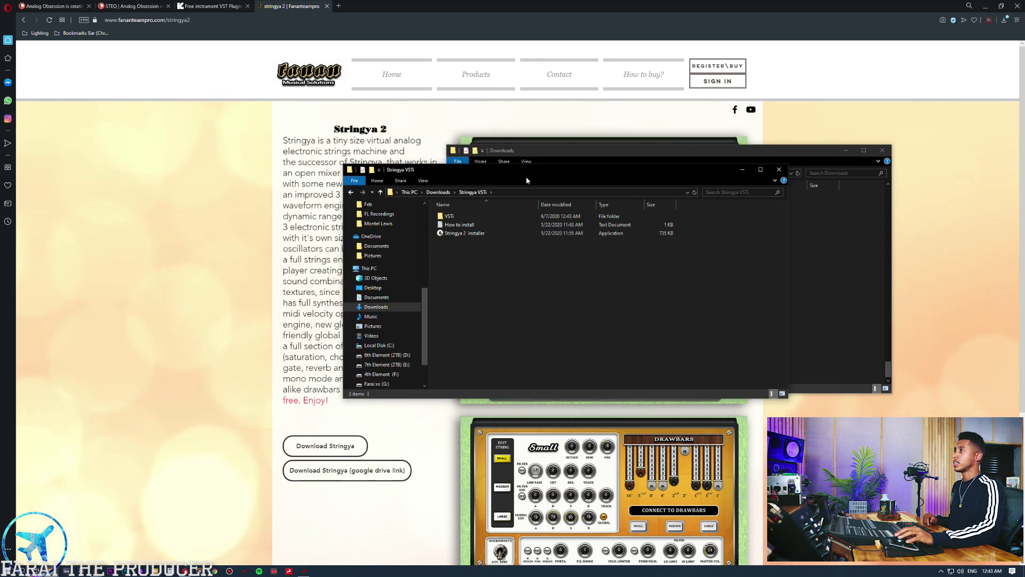
pyautogui.click(481, 233)
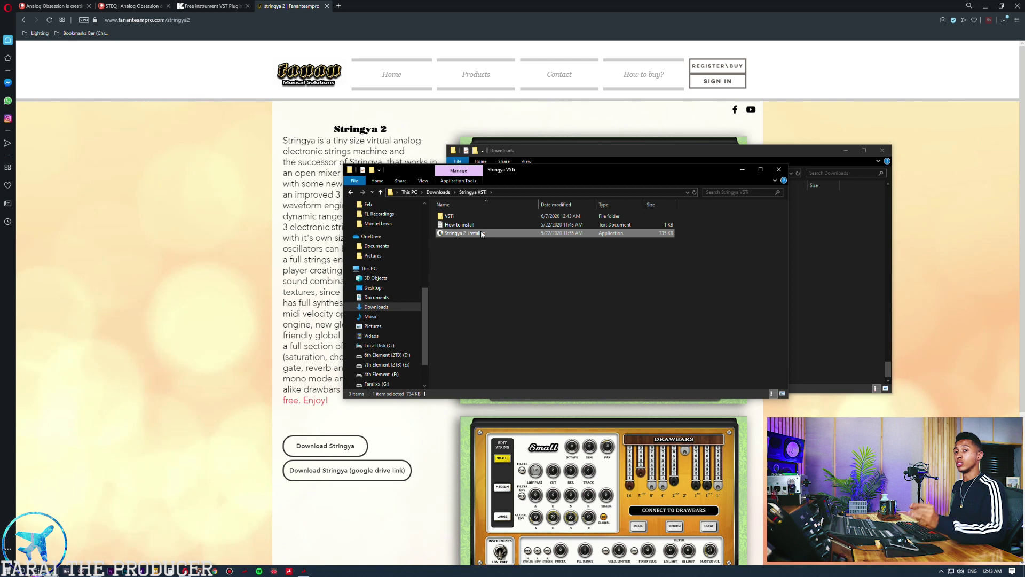
pyautogui.click(875, 150)
pyautogui.click(880, 150)
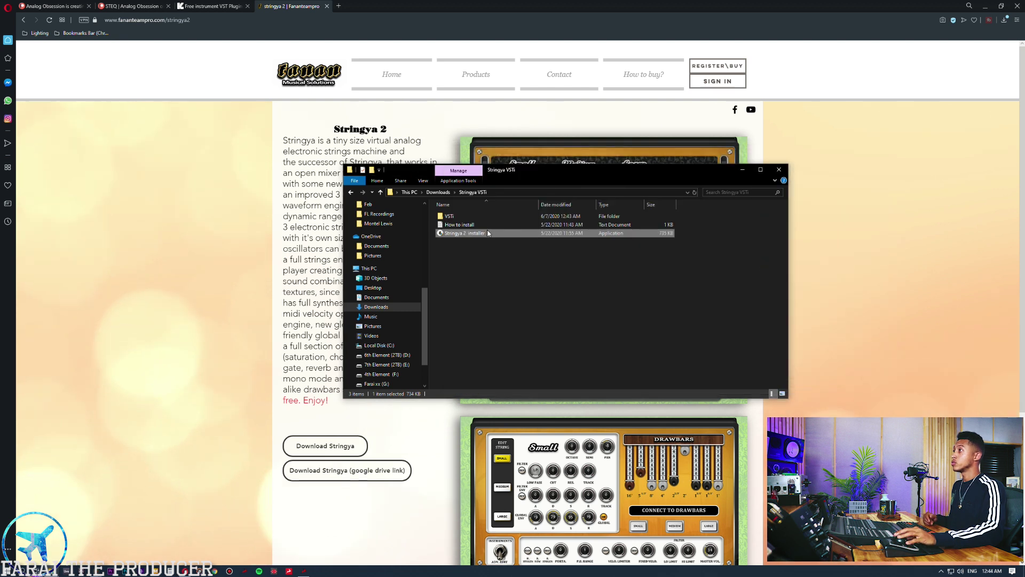
# Read the installation instructions in the How to install text file and close it
pyautogui.doubleClick(459, 224)
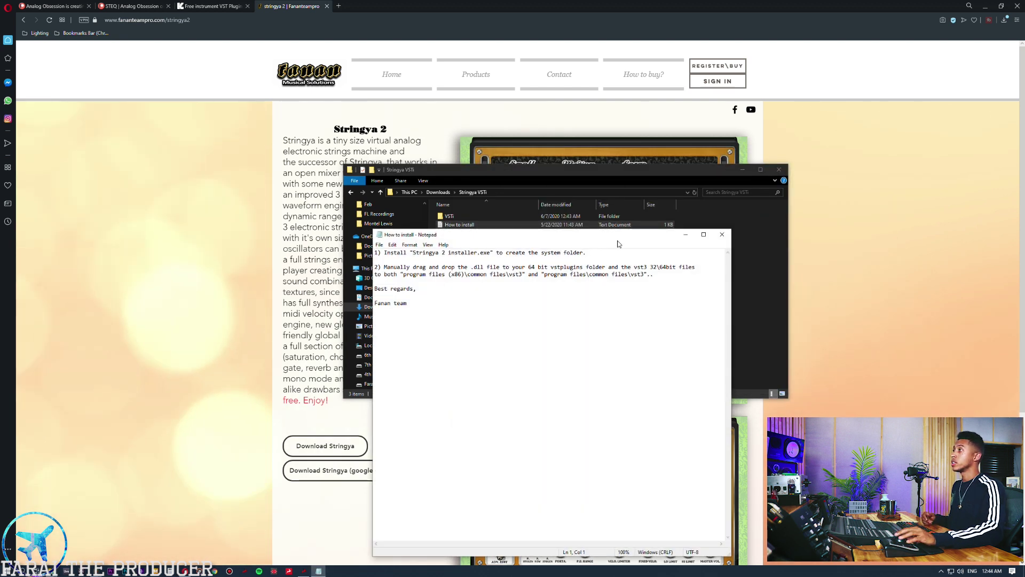
pyautogui.moveTo(374, 266); pyautogui.dragTo(652, 275)
pyautogui.click(716, 281)
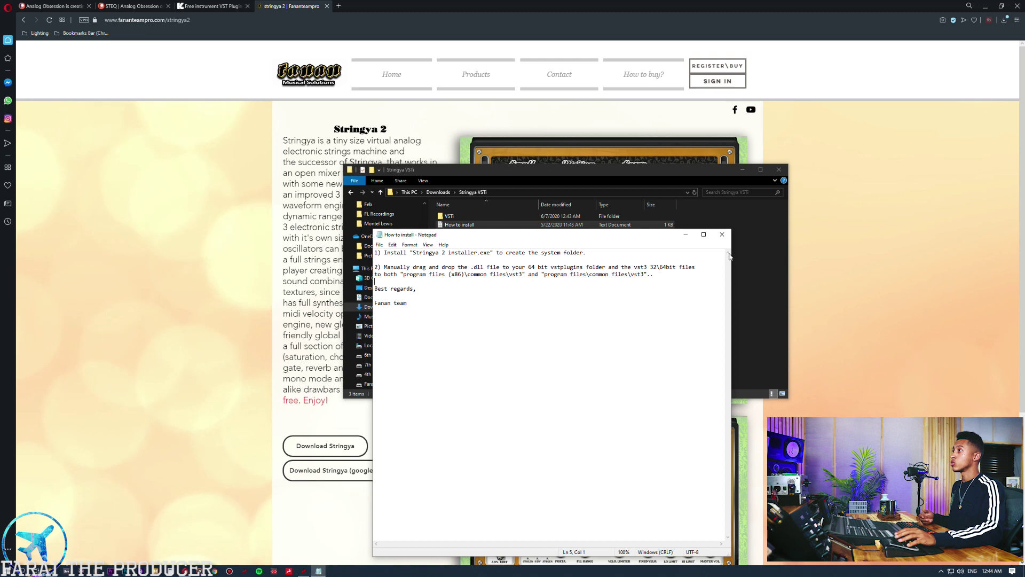
pyautogui.click(721, 237)
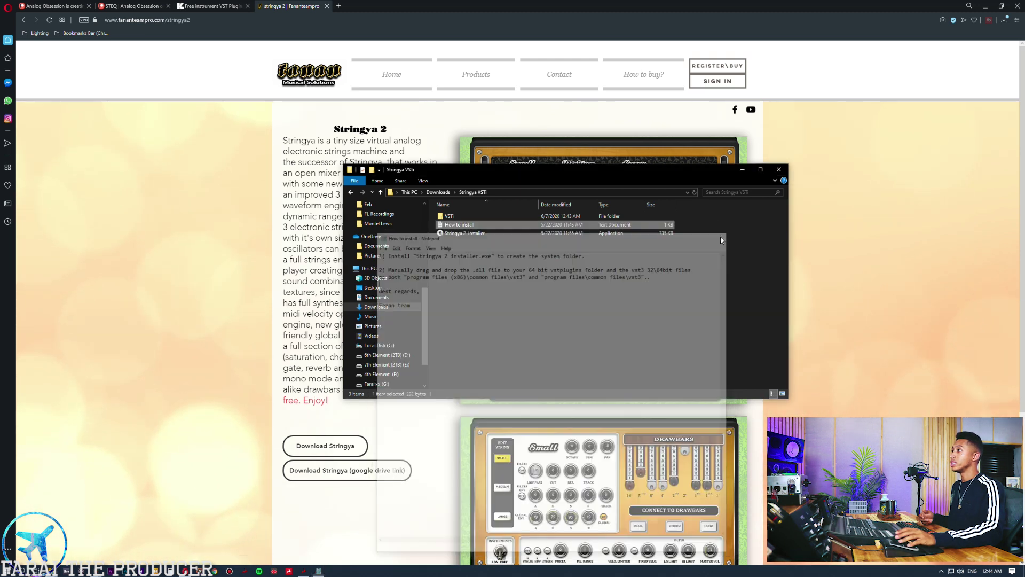
# Launch the Stringya 2 installer and allow it to make changes to the device
pyautogui.click(452, 236)
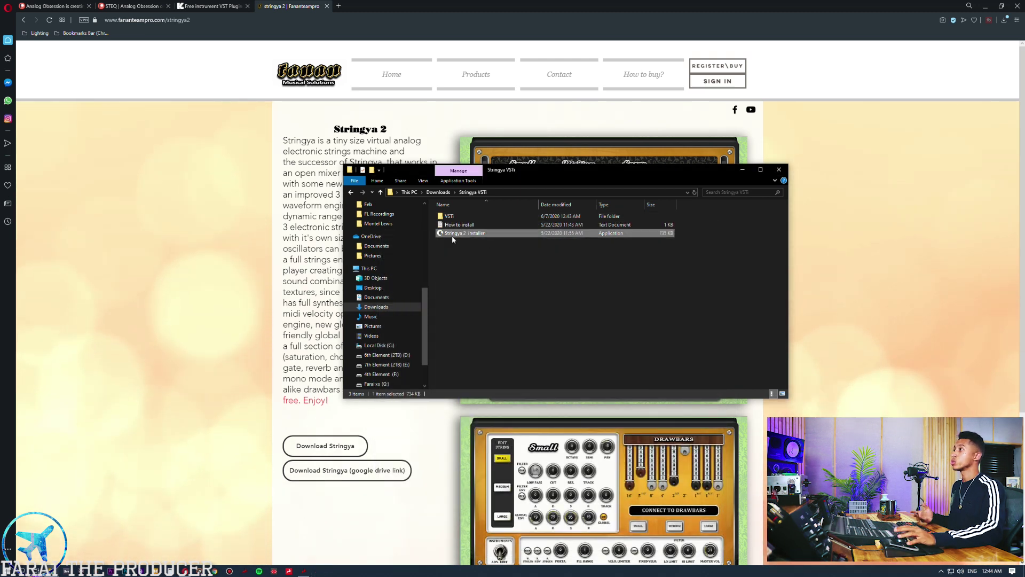
pyautogui.doubleClick(452, 235)
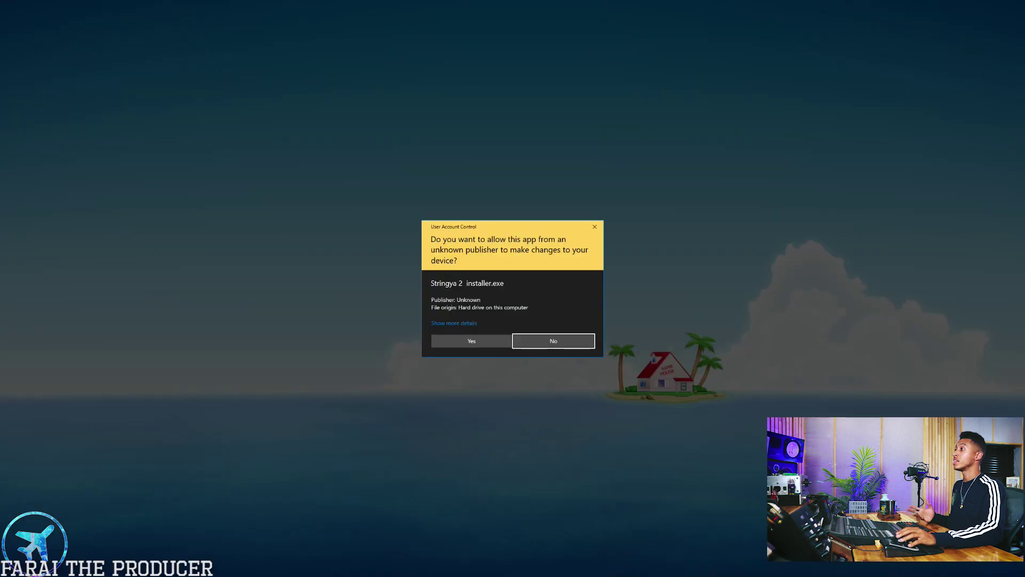
pyautogui.click(470, 342)
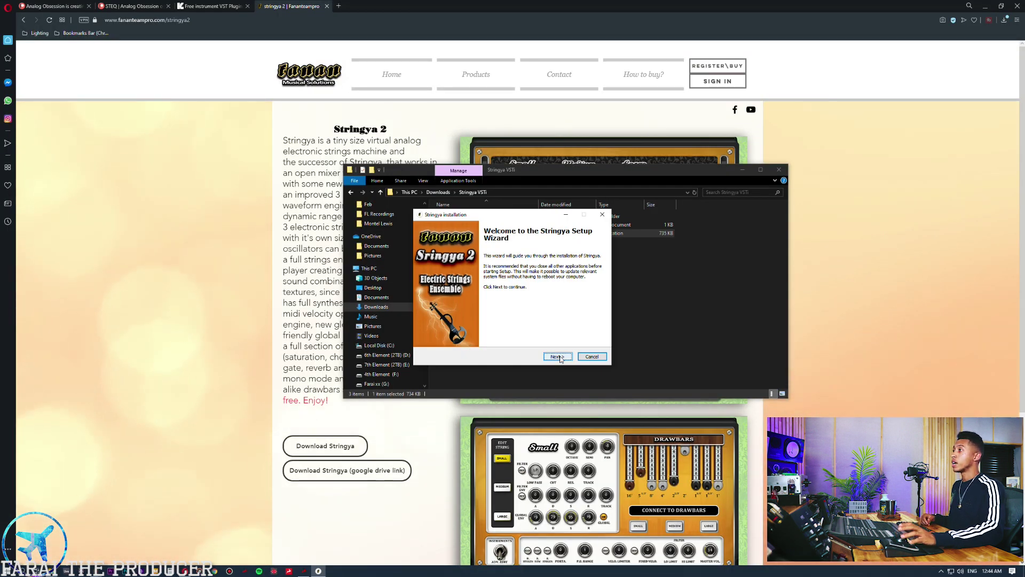
# Complete the Stringya setup wizard, keeping the default destination folder
pyautogui.click(558, 356)
pyautogui.click(558, 356)
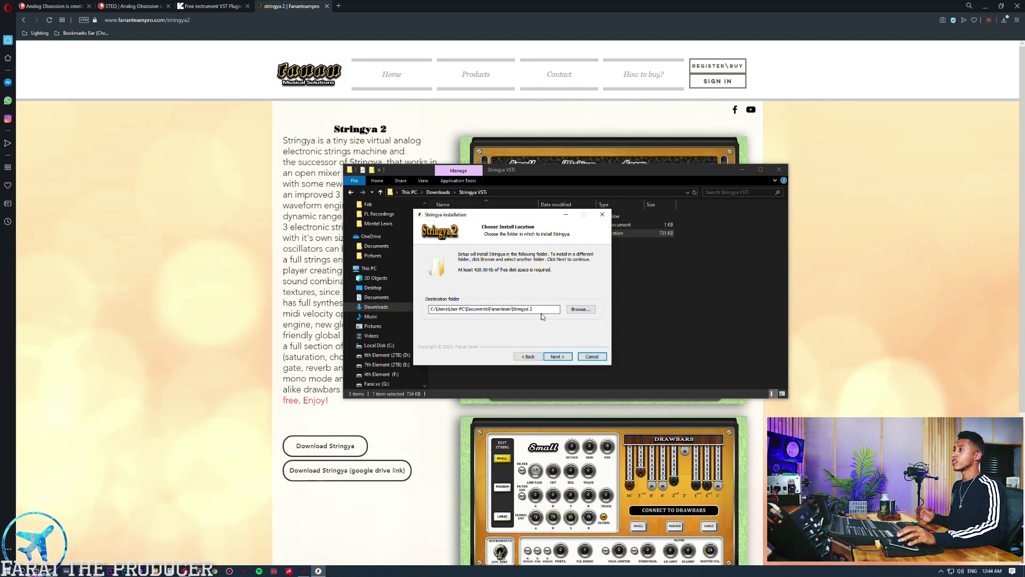
pyautogui.click(558, 356)
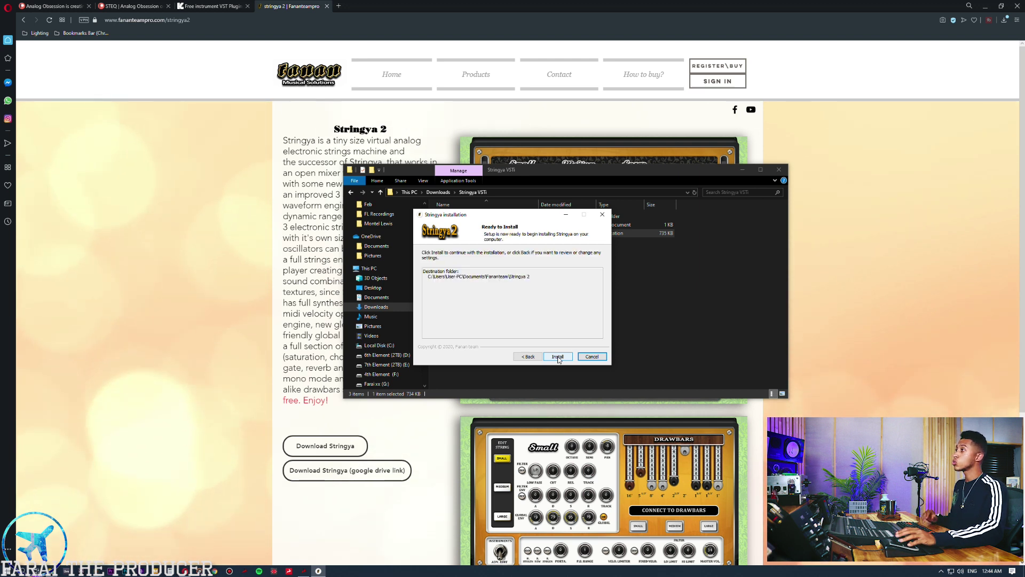
pyautogui.click(557, 357)
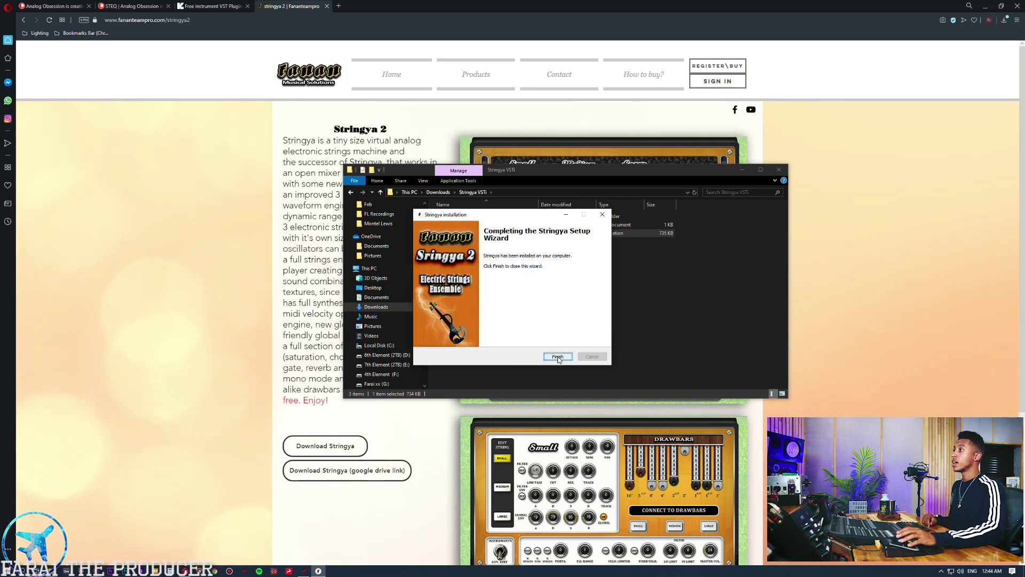
pyautogui.click(559, 357)
# Copy Stringya 2 (64).dll from the extracted VSTi folder into the Free VST's folder on the D: drive and close the VSTi window
pyautogui.click(459, 218)
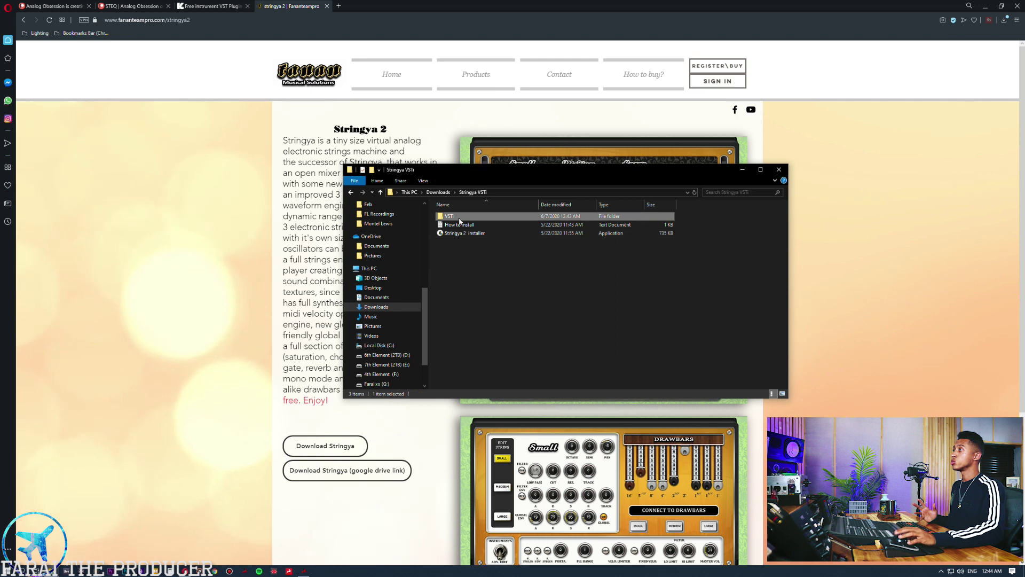
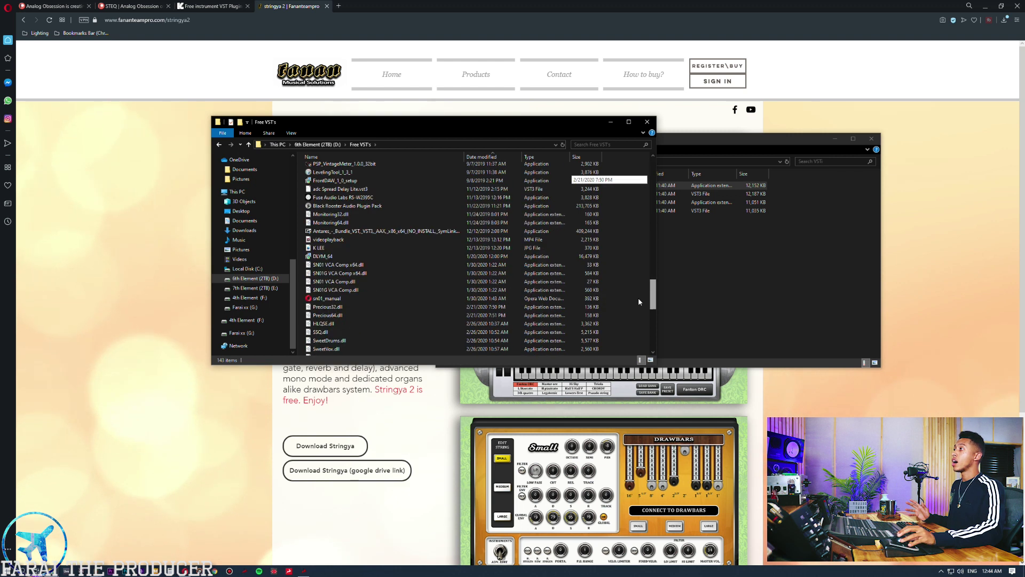
pyautogui.click(713, 137)
pyautogui.click(549, 187)
pyautogui.moveTo(556, 140); pyautogui.dragTo(814, 139)
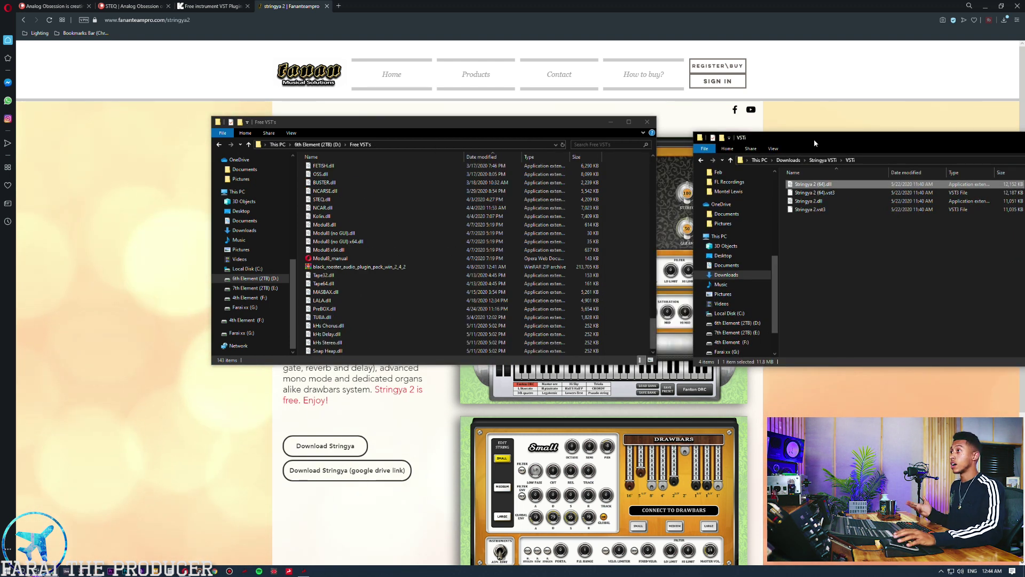
pyautogui.moveTo(811, 183); pyautogui.dragTo(633, 223)
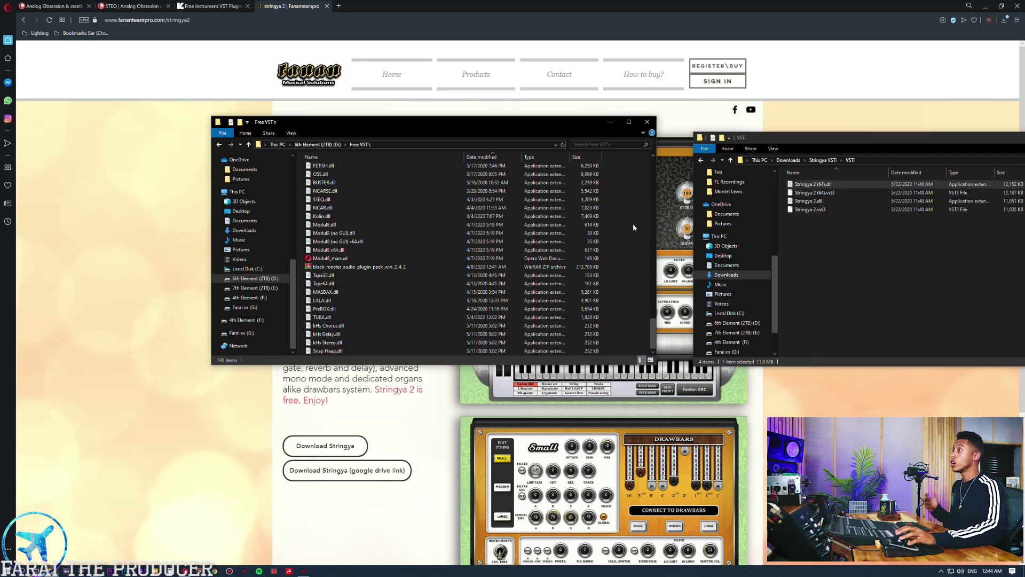
pyautogui.moveTo(763, 141); pyautogui.dragTo(474, 217)
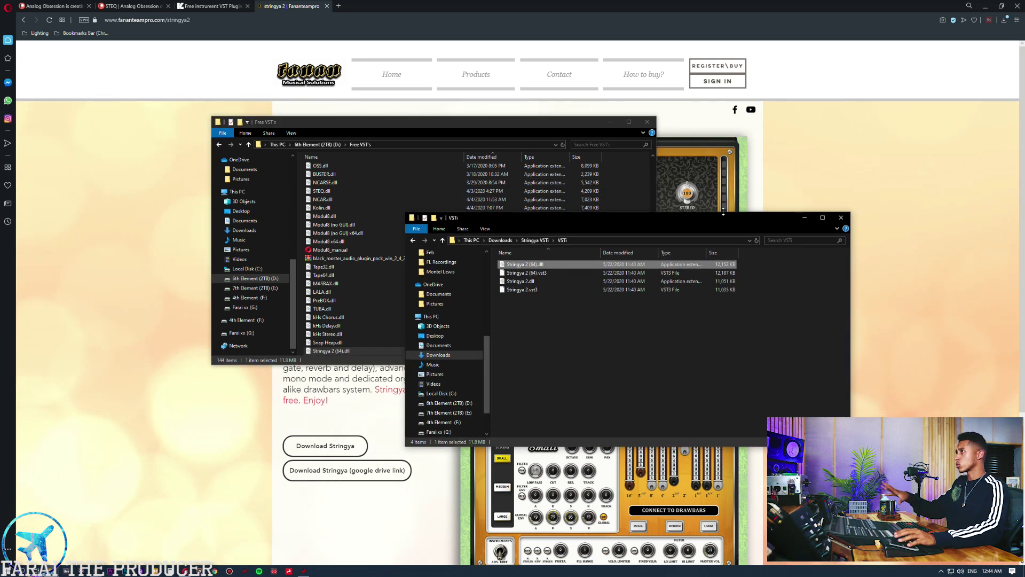
pyautogui.click(842, 212)
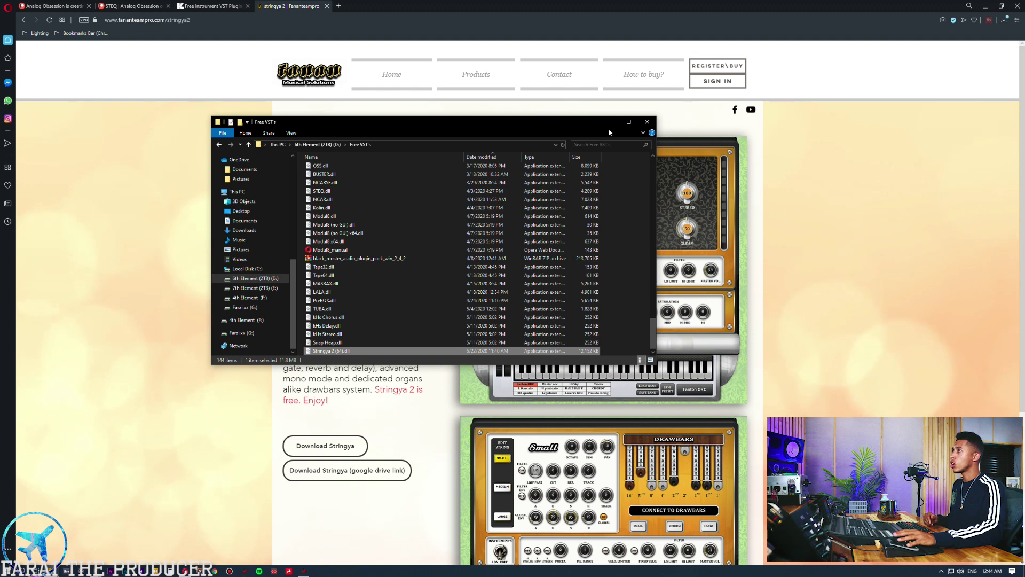
# Return to the Free VST's window, go back through its earlier locations to Local Disk (C:), and close it
pyautogui.hotkey('alt', 'Tab')
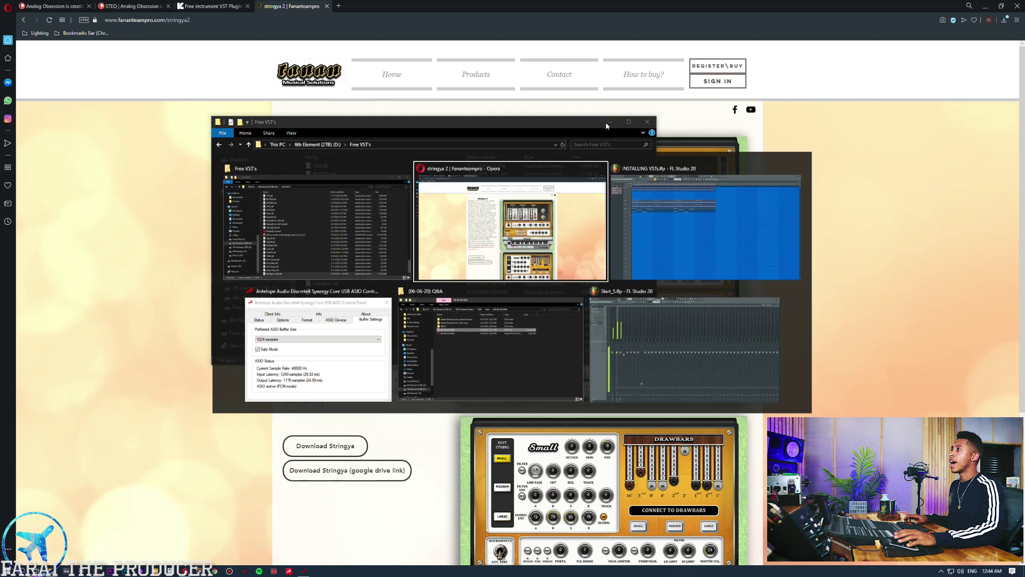
pyautogui.click(287, 230)
pyautogui.click(214, 148)
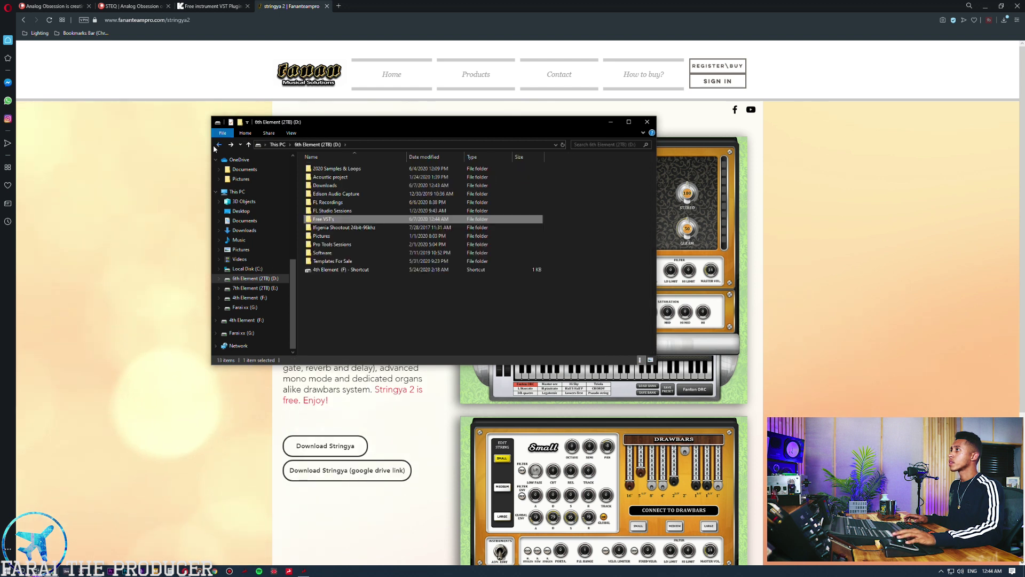
pyautogui.click(214, 148)
pyautogui.click(214, 149)
pyautogui.click(214, 149)
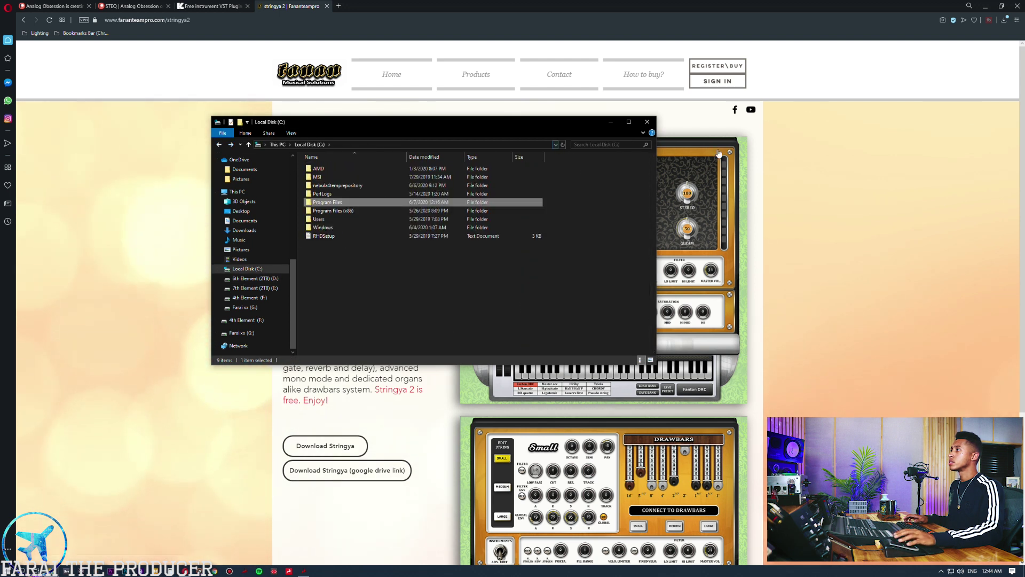
pyautogui.click(646, 121)
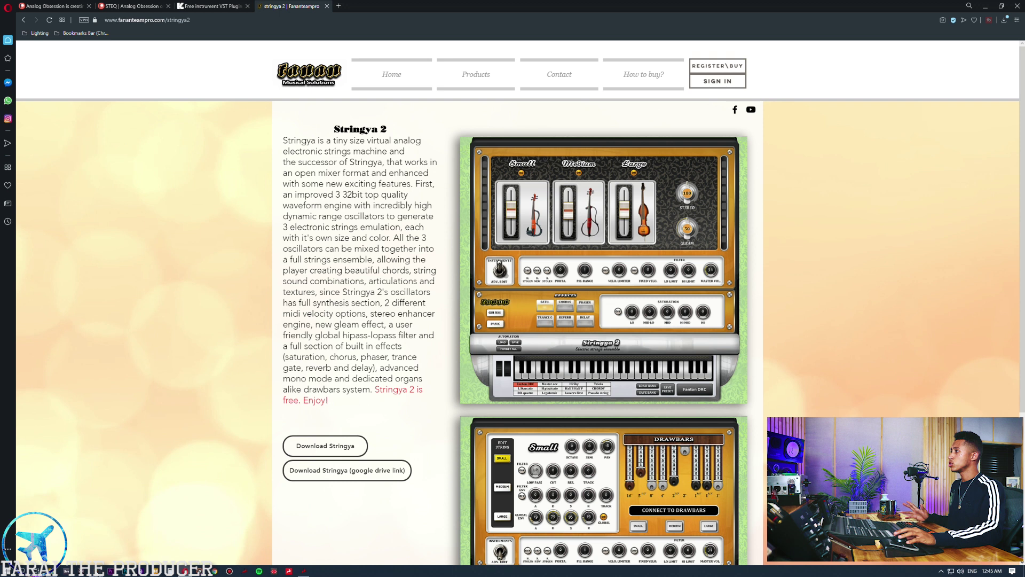
# Switch to FL Studio, open the Plugin Manager from the channel rack's list of more plugins, and scan for new plugins
pyautogui.moveTo(126, 570)
pyautogui.click(133, 546)
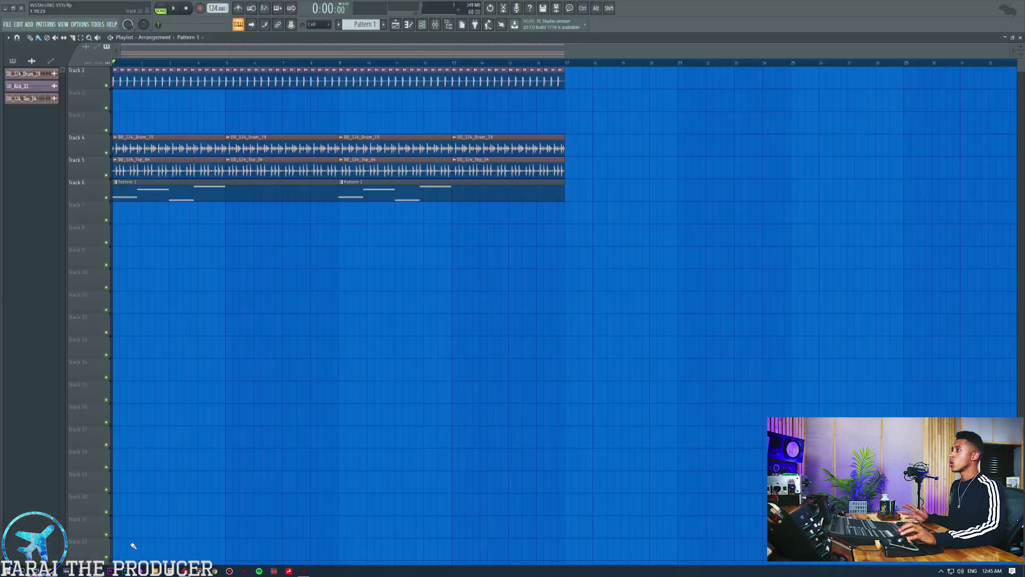
pyautogui.click(423, 25)
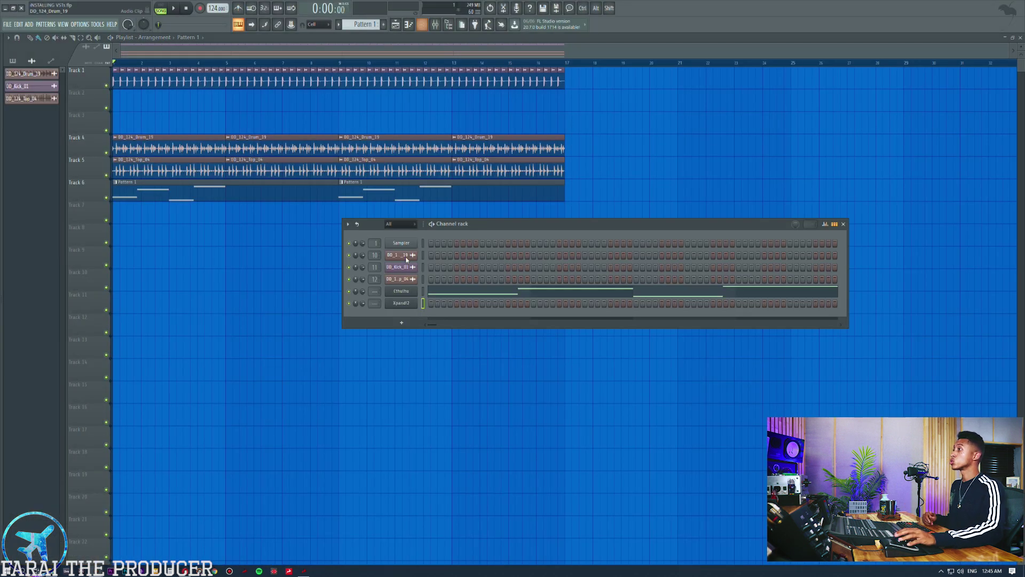
pyautogui.click(402, 322)
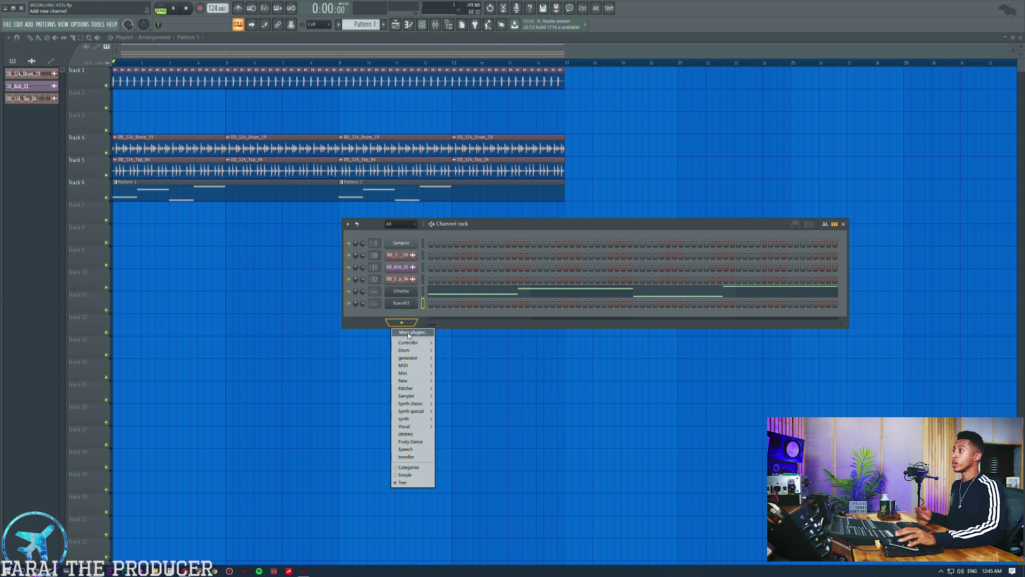
pyautogui.click(408, 332)
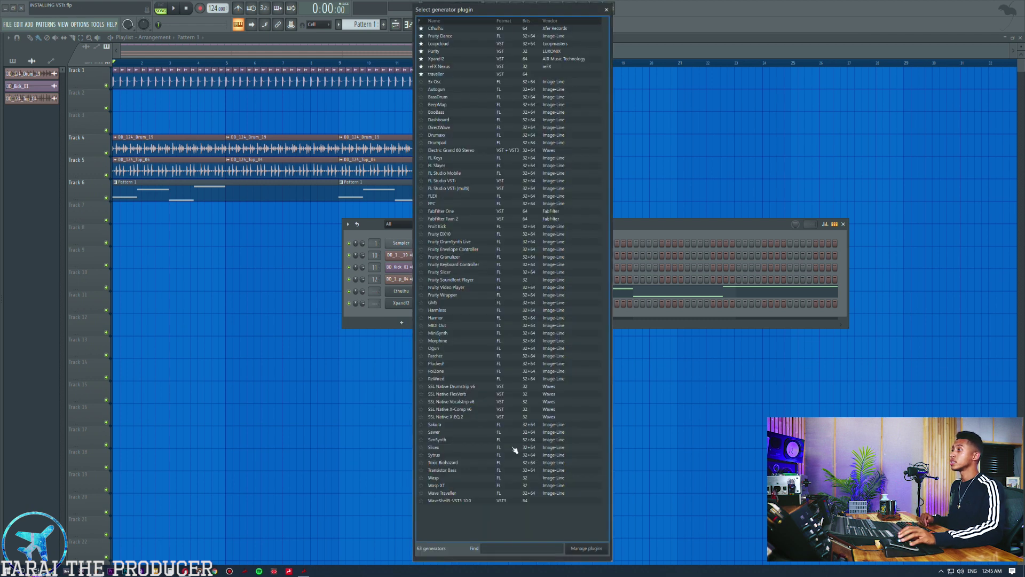
pyautogui.click(579, 550)
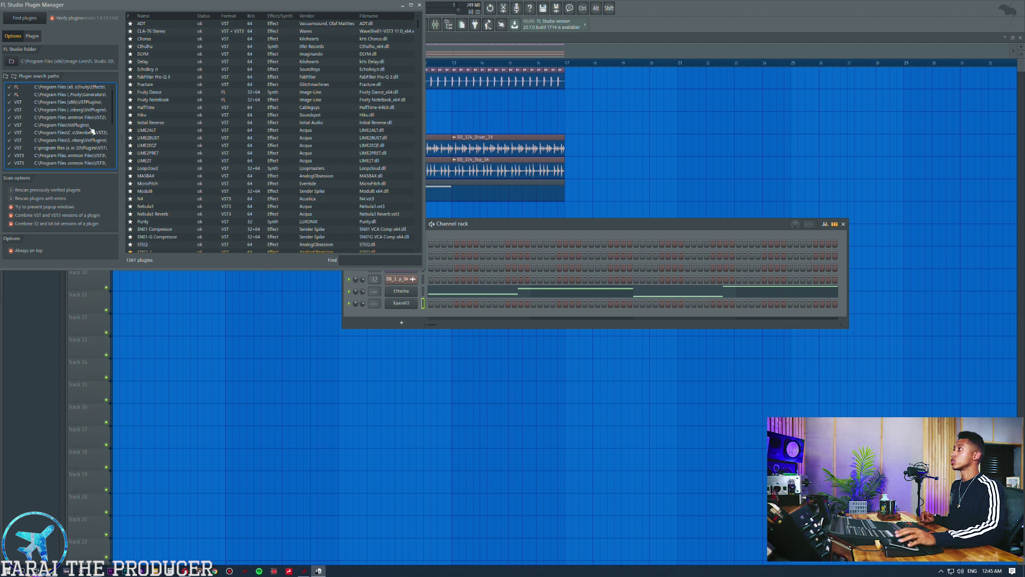
pyautogui.click(16, 21)
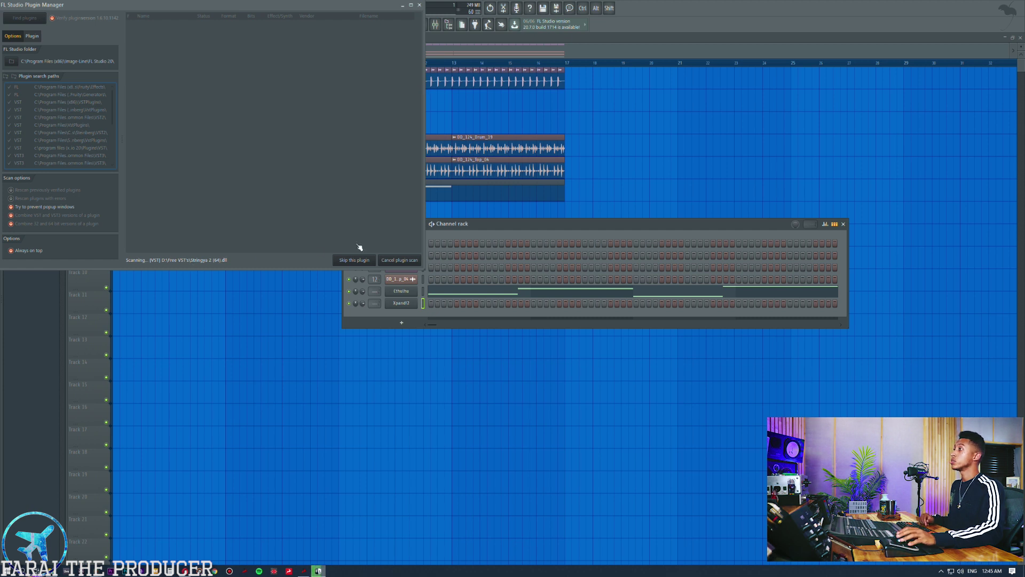
# Filter the Plugin Manager list by "str", mark Stringya 2 as a favorite, and close the manager
pyautogui.moveTo(422, 184); pyautogui.dragTo(474, 160)
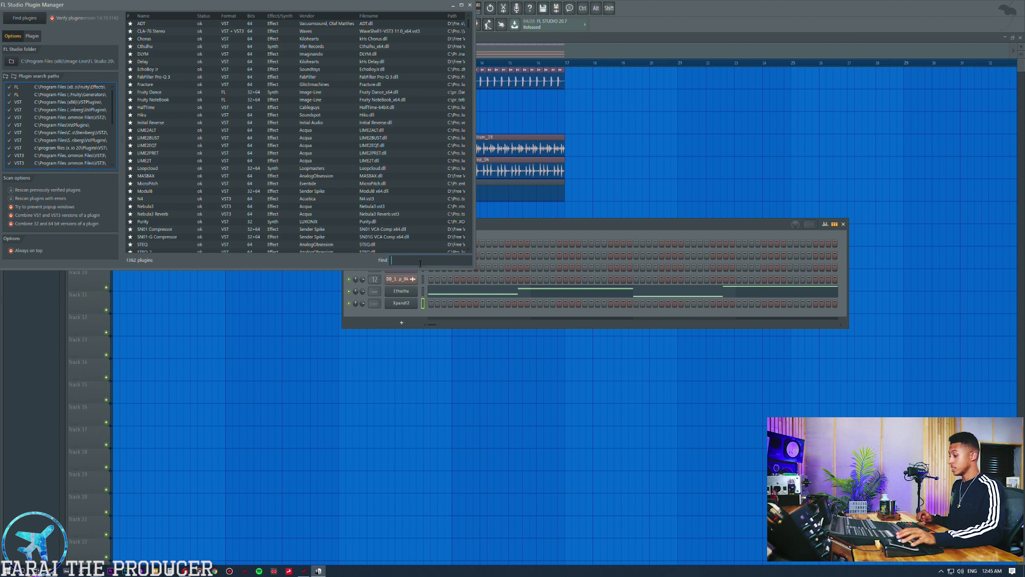
pyautogui.write('tr')
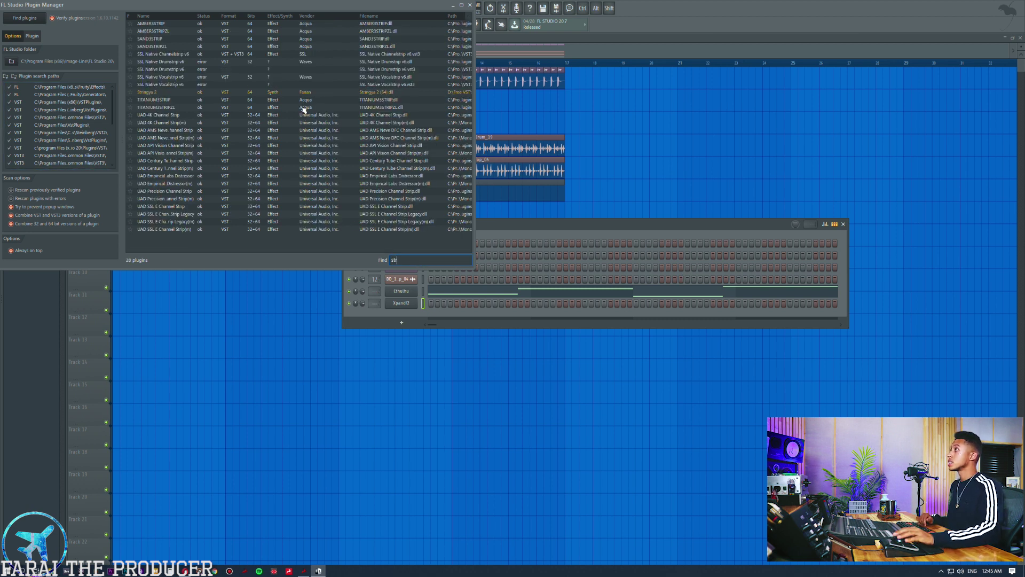
pyautogui.click(133, 94)
pyautogui.click(470, 5)
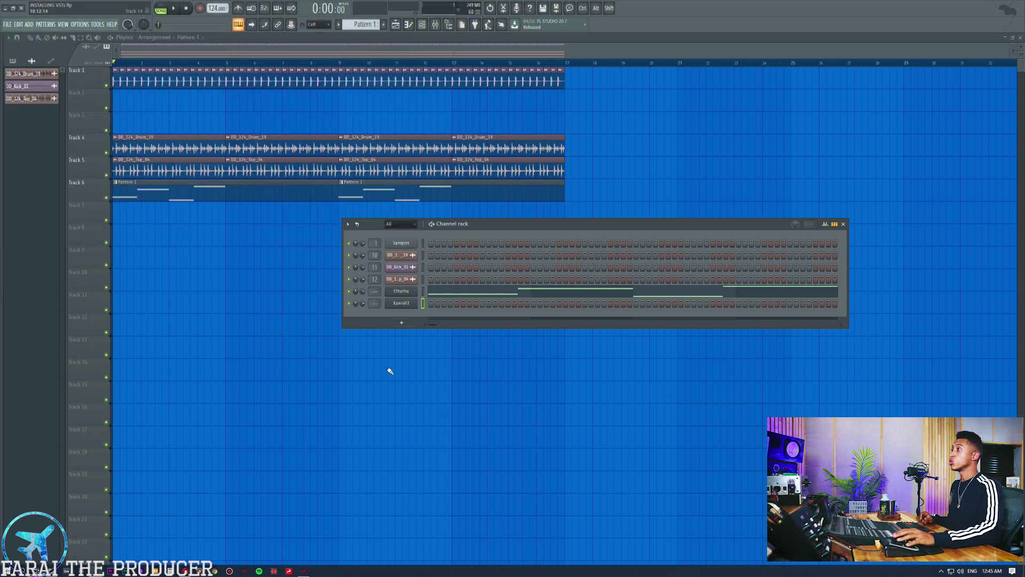
# Add a Stringya 2 channel from the synth category to the channel rack and move its plugin window to the middle of the workspace
pyautogui.click(401, 322)
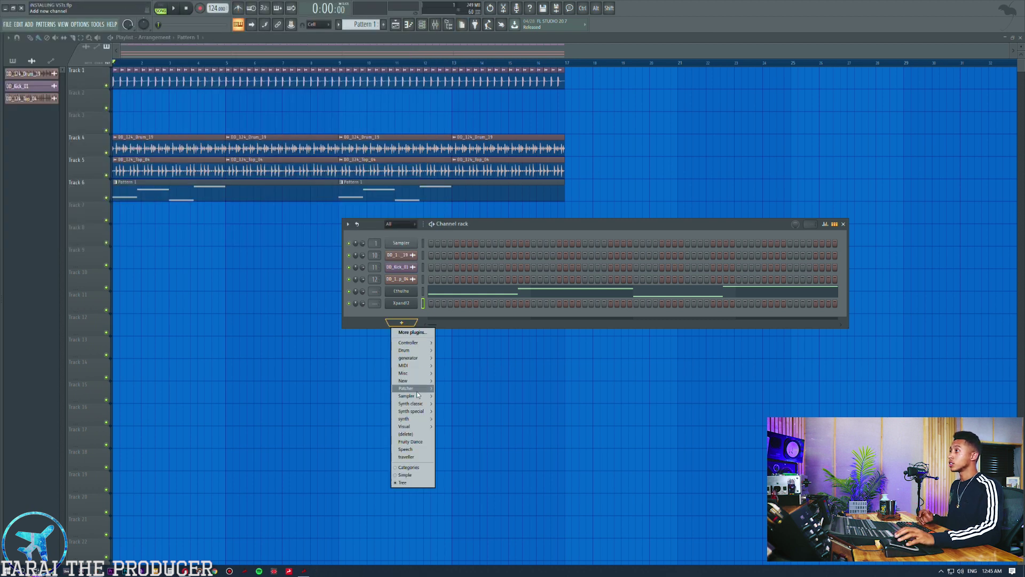
pyautogui.moveTo(411, 419)
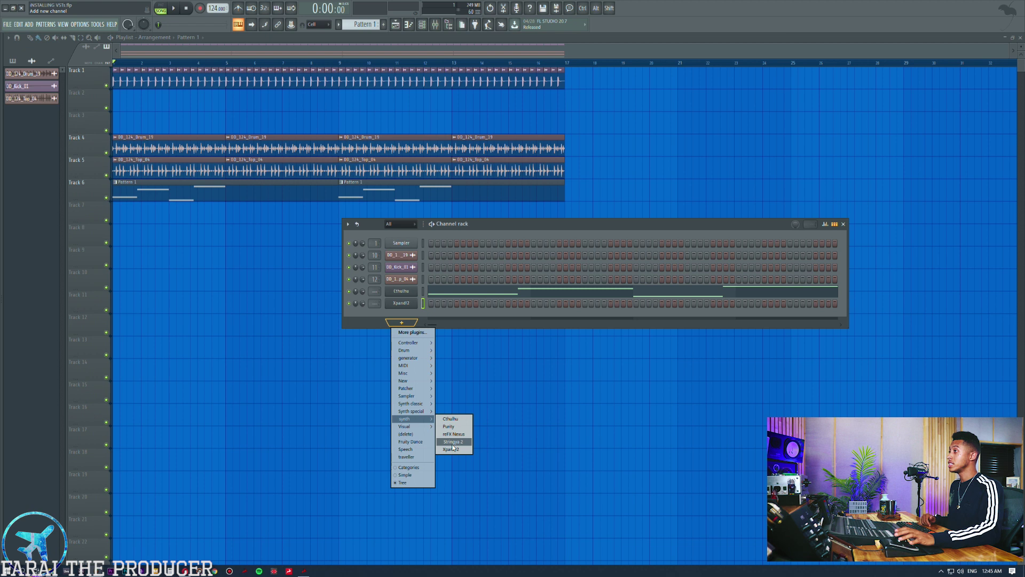
pyautogui.click(453, 442)
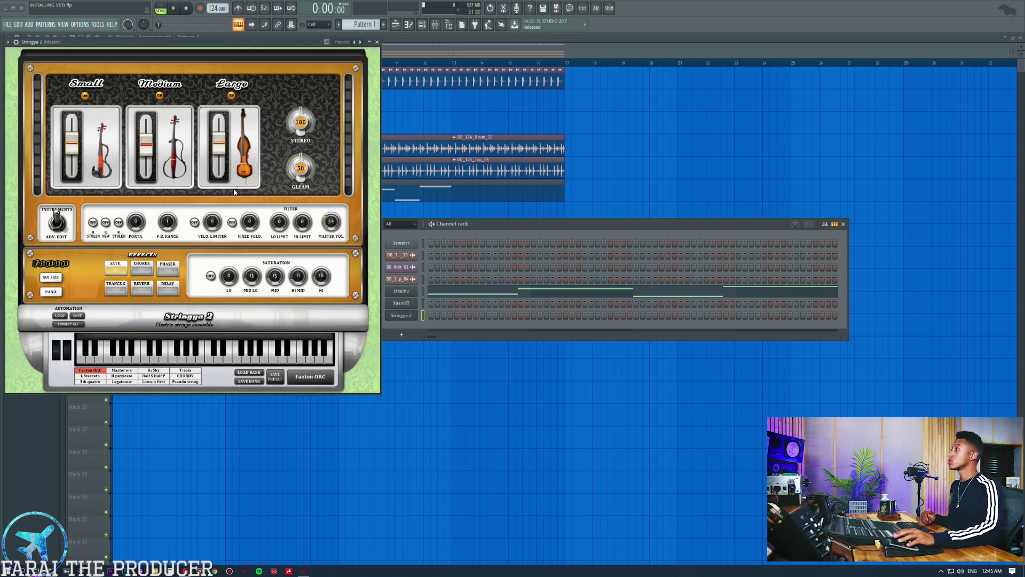
pyautogui.moveTo(149, 51); pyautogui.dragTo(452, 125)
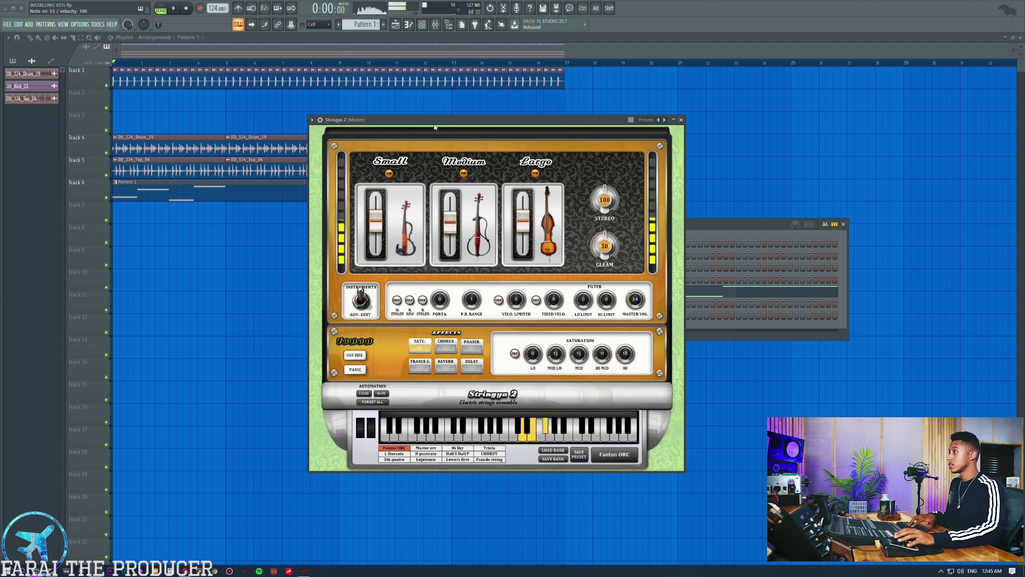
# Examine the Stringya 2 wrapper settings, including its MIDI input port, and close the plugin window
pyautogui.click(320, 120)
pyautogui.click(335, 135)
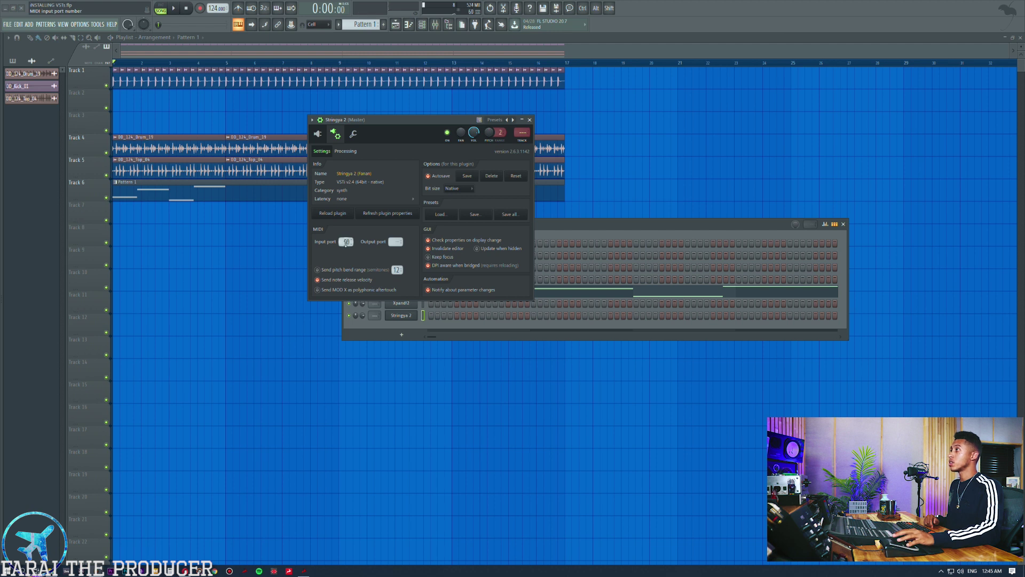
pyautogui.click(336, 135)
pyautogui.click(684, 120)
# Open the first Pattern 1 clip on Track 6 in the piano roll
pyautogui.press('space')
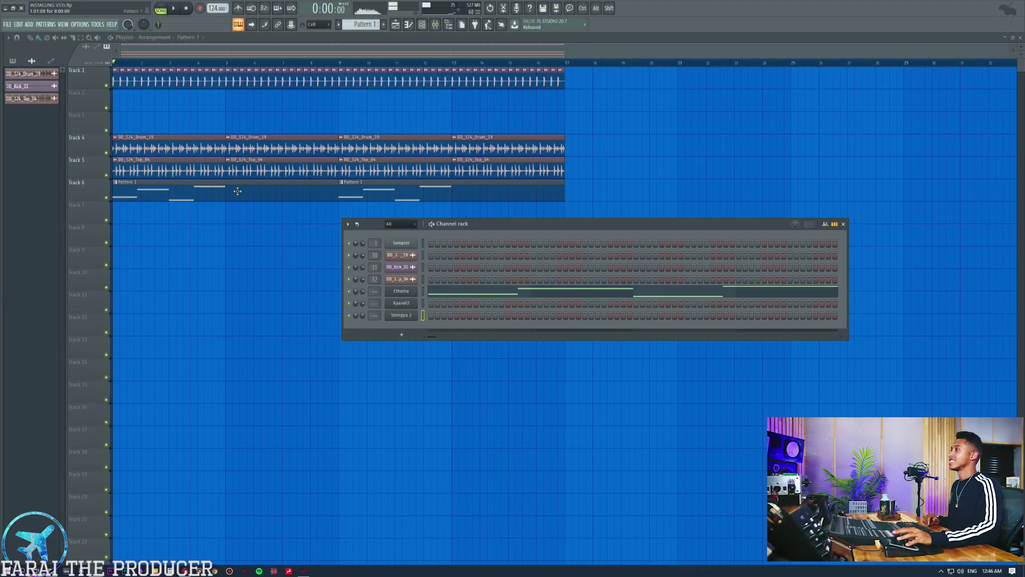
pyautogui.doubleClick(238, 191)
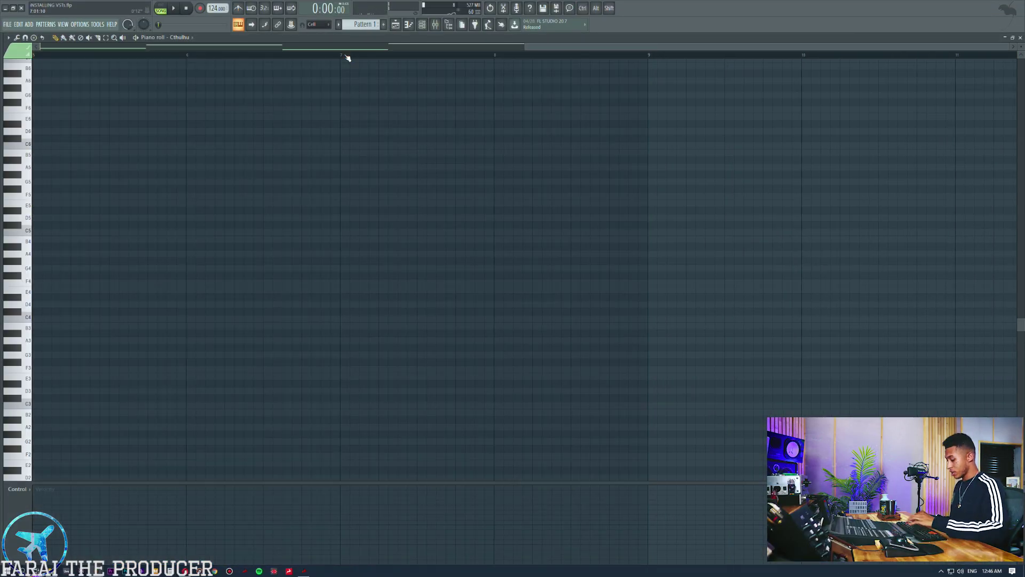